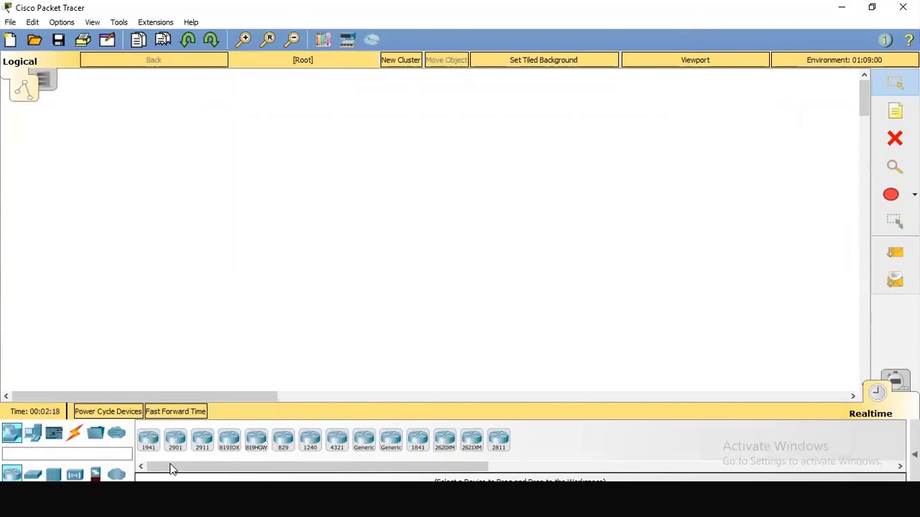
# - Place two 2621XM routers side by side in the workspace and a 2950-24 switch below each one
pyautogui.click(12, 435)
pyautogui.moveTo(472, 440); pyautogui.dragTo(243, 156)
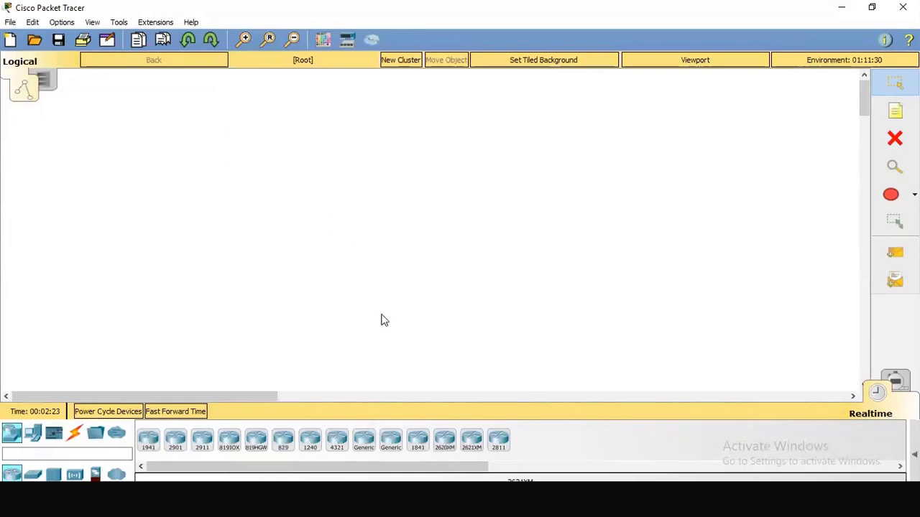
pyautogui.moveTo(468, 439); pyautogui.dragTo(507, 158)
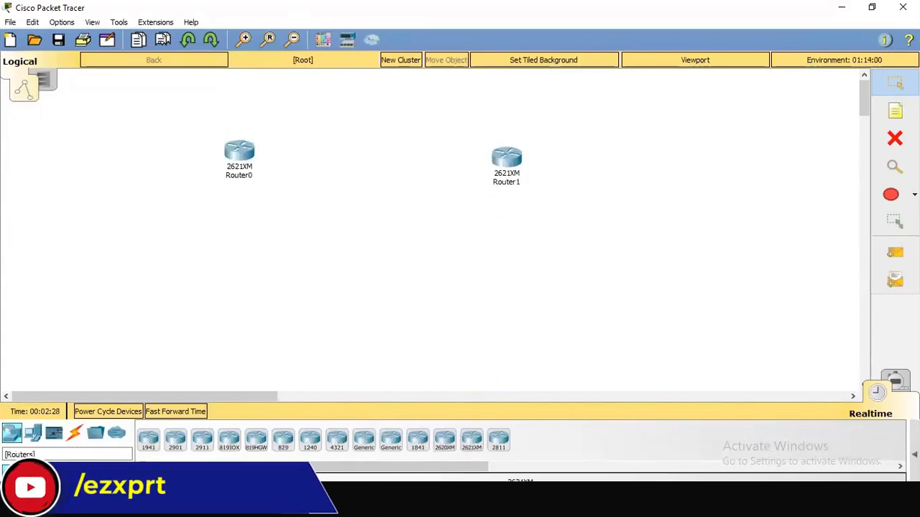
pyautogui.click(33, 471)
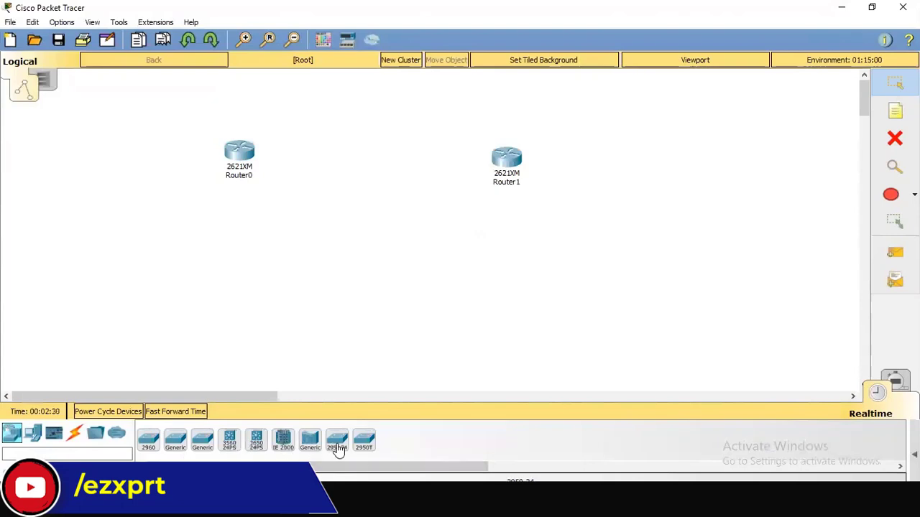
pyautogui.moveTo(270, 322); pyautogui.dragTo(230, 250)
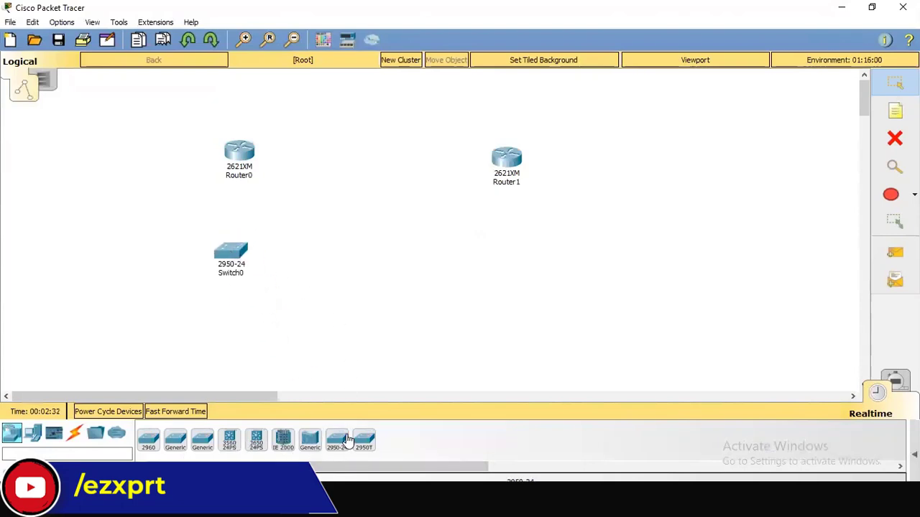
pyautogui.moveTo(514, 234); pyautogui.dragTo(514, 234)
# - Place three PCs below Switch0, and two PCs and a generic server below Switch1
pyautogui.click(33, 434)
pyautogui.moveTo(148, 440); pyautogui.dragTo(163, 309)
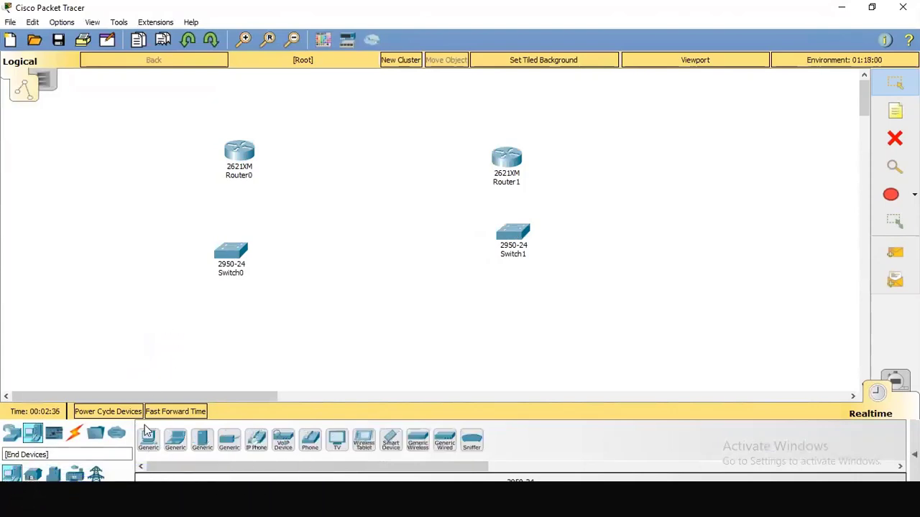
pyautogui.moveTo(148, 440); pyautogui.dragTo(205, 313)
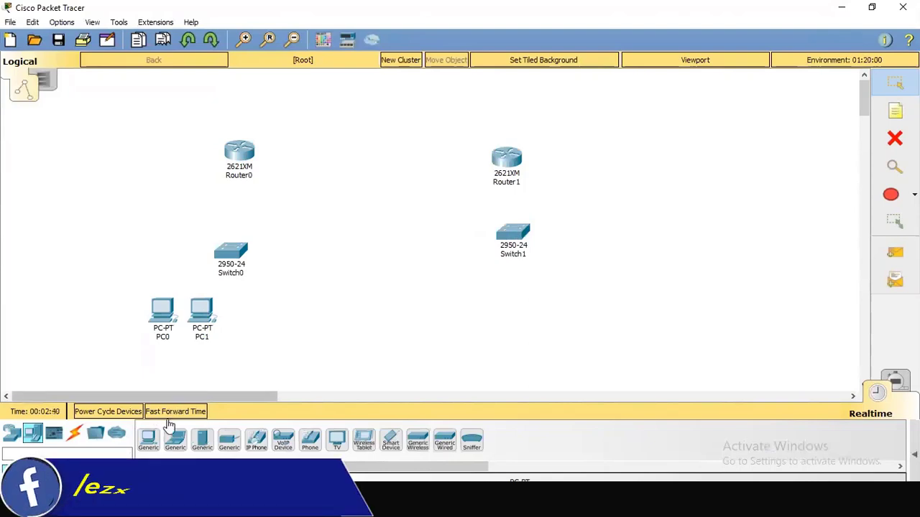
pyautogui.moveTo(148, 440); pyautogui.dragTo(243, 312)
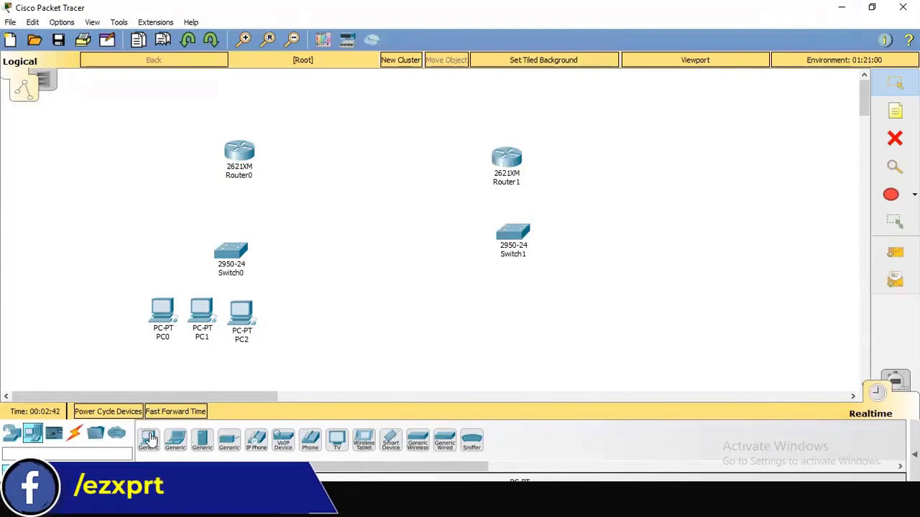
pyautogui.moveTo(148, 439); pyautogui.dragTo(329, 332)
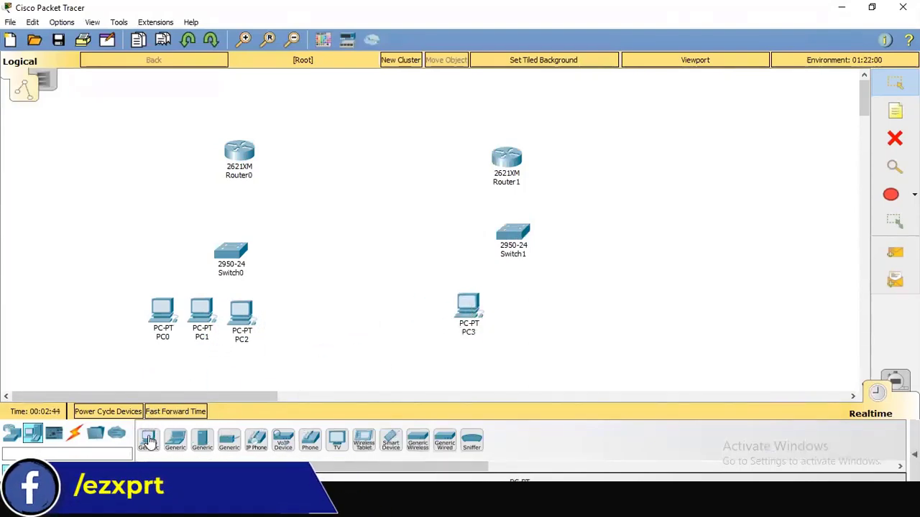
pyautogui.moveTo(148, 440); pyautogui.dragTo(504, 308)
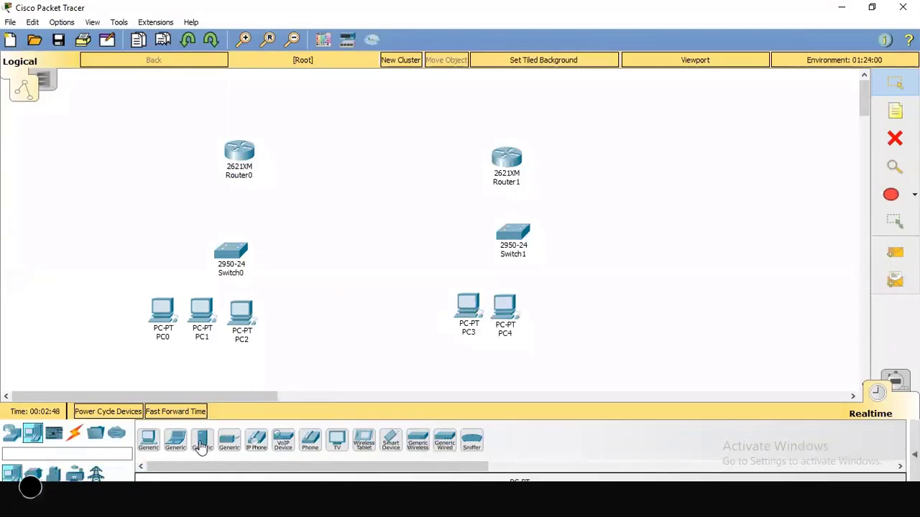
pyautogui.moveTo(202, 446); pyautogui.dragTo(383, 378)
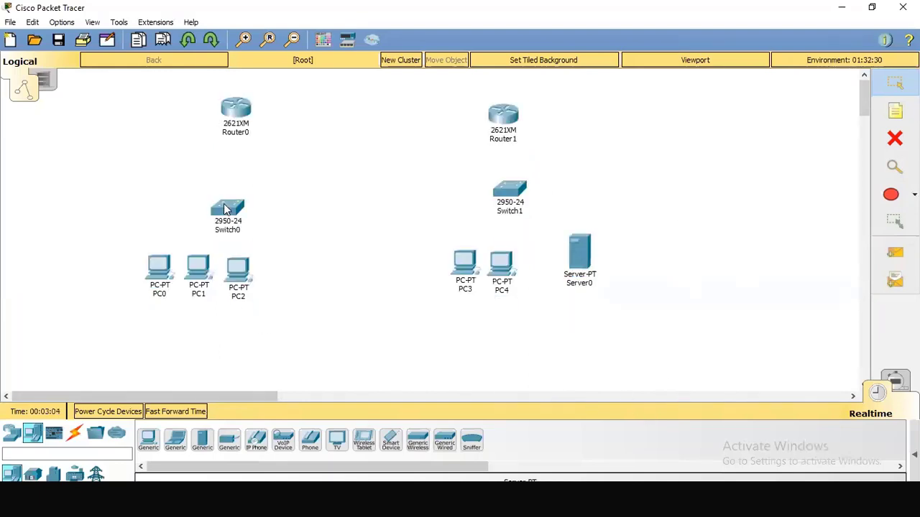
# - Tidy the layout by moving Switch0 and Switch1 closer under their routers and Server0 nearer to PC4
pyautogui.moveTo(227, 209); pyautogui.dragTo(230, 185)
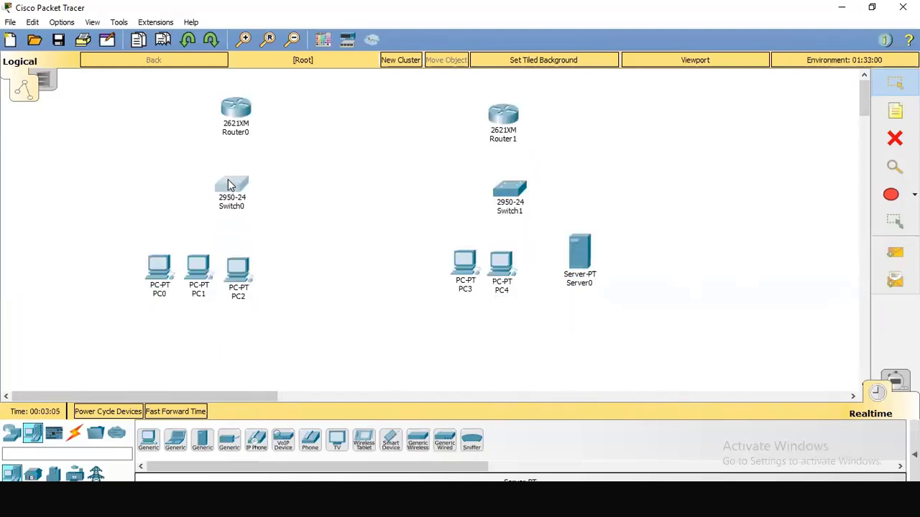
pyautogui.moveTo(528, 196); pyautogui.dragTo(515, 189)
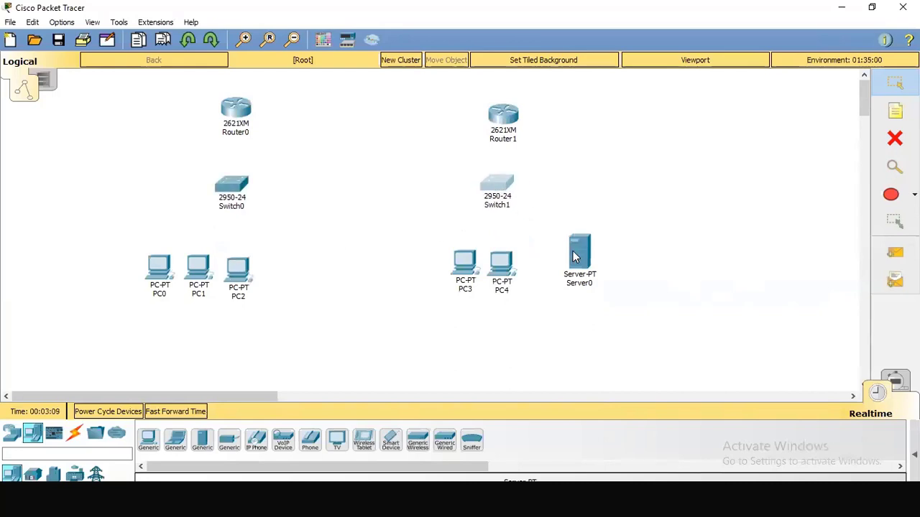
pyautogui.moveTo(575, 257); pyautogui.dragTo(557, 259)
pyautogui.moveTo(555, 256)
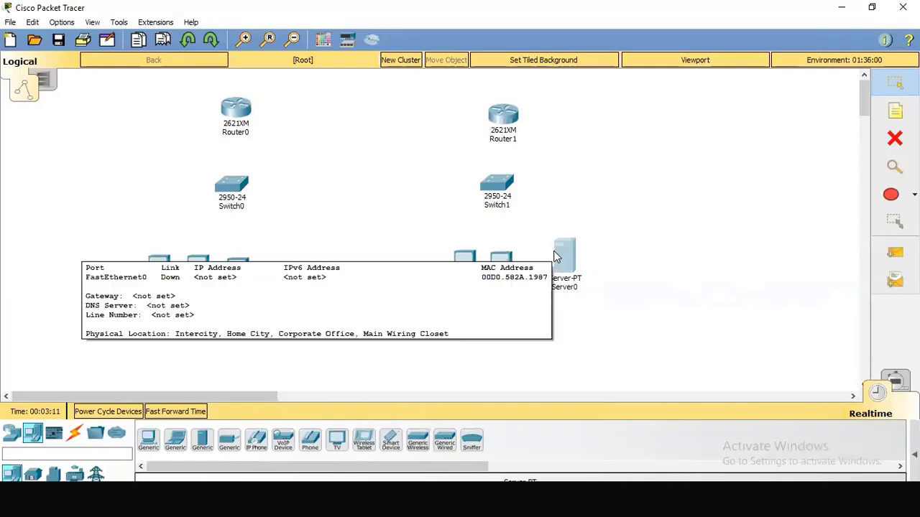
# - Look through the device categories for a WAN cloud device
pyautogui.click(116, 433)
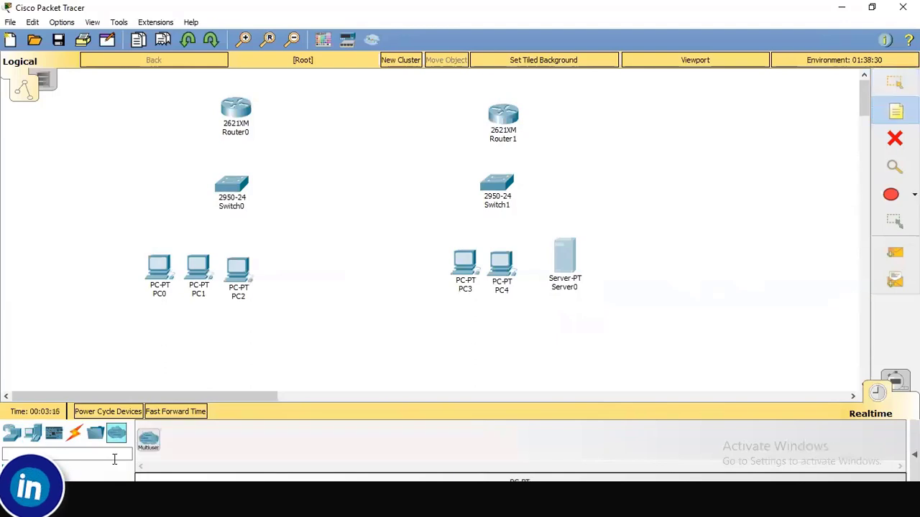
pyautogui.click(11, 434)
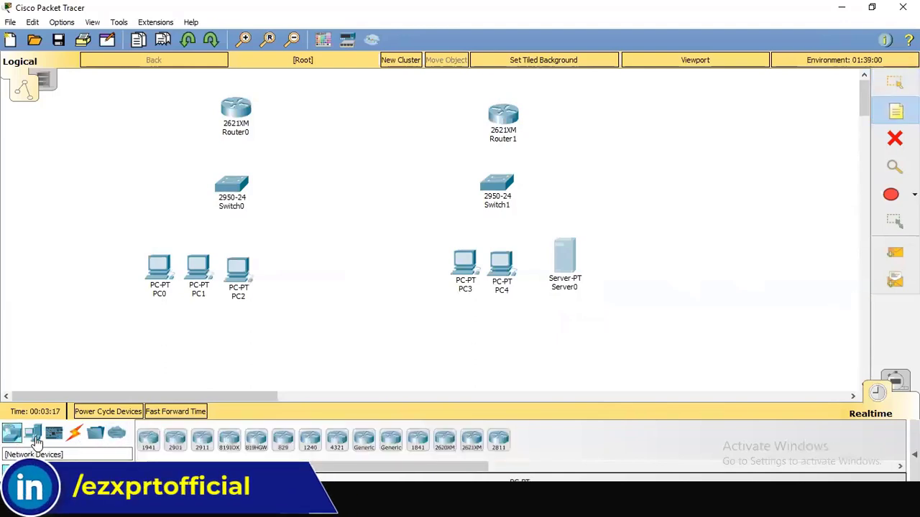
pyautogui.click(74, 434)
pyautogui.click(55, 436)
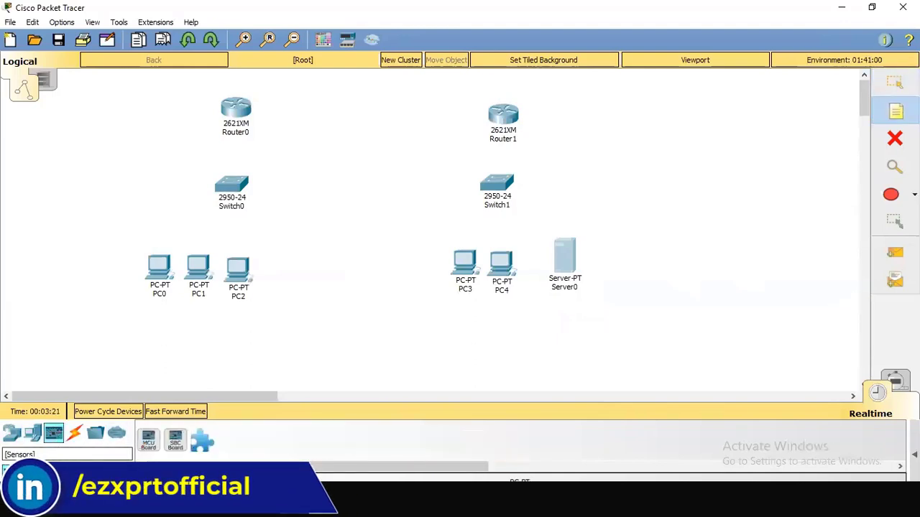
pyautogui.click(115, 435)
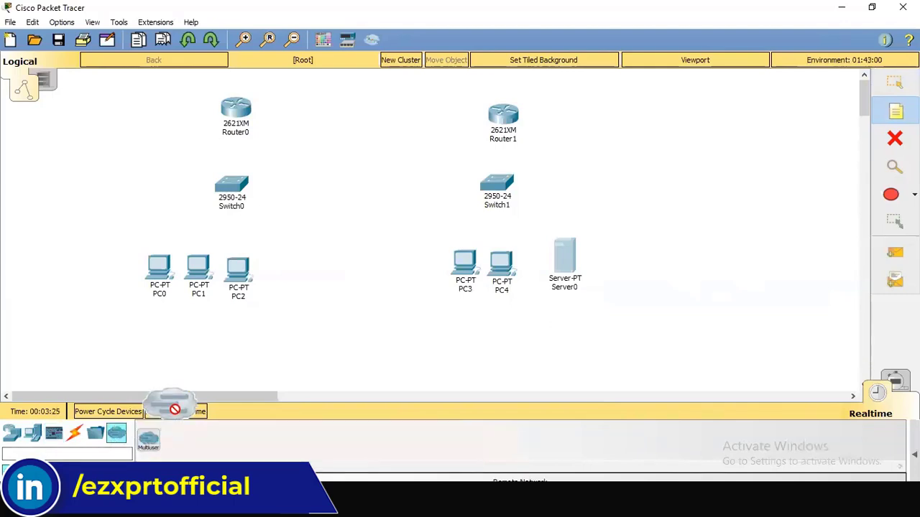
pyautogui.click(98, 437)
pyautogui.click(72, 439)
pyautogui.click(58, 436)
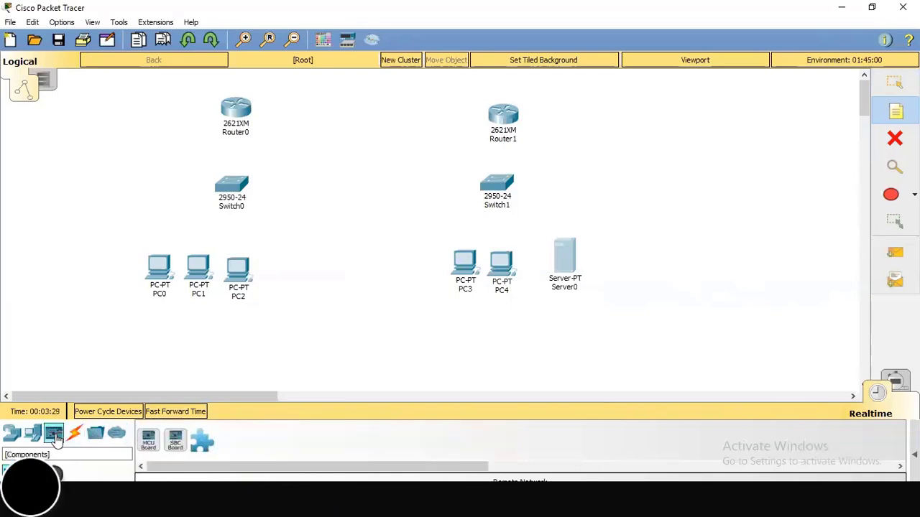
pyautogui.click(31, 436)
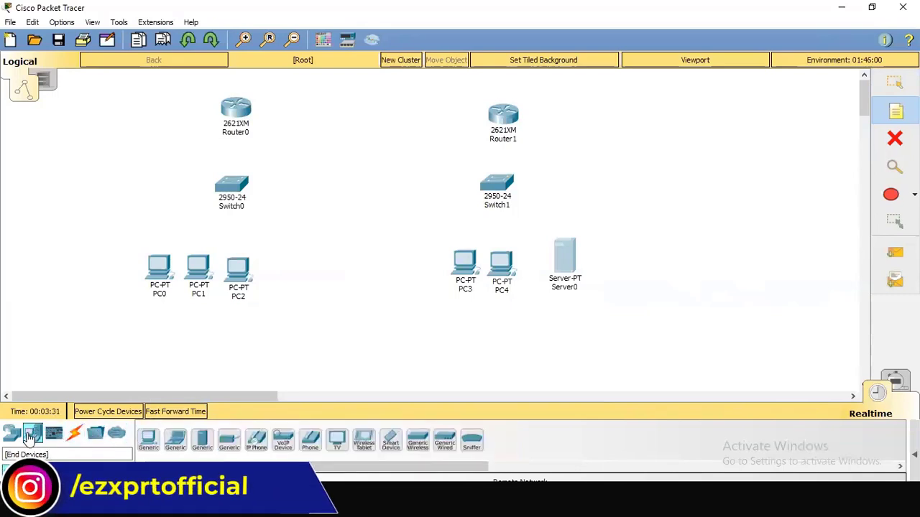
pyautogui.moveTo(391, 475)
pyautogui.mouseDown()
pyautogui.moveTo(473, 474)
pyautogui.moveTo(387, 475)
pyautogui.mouseUp()
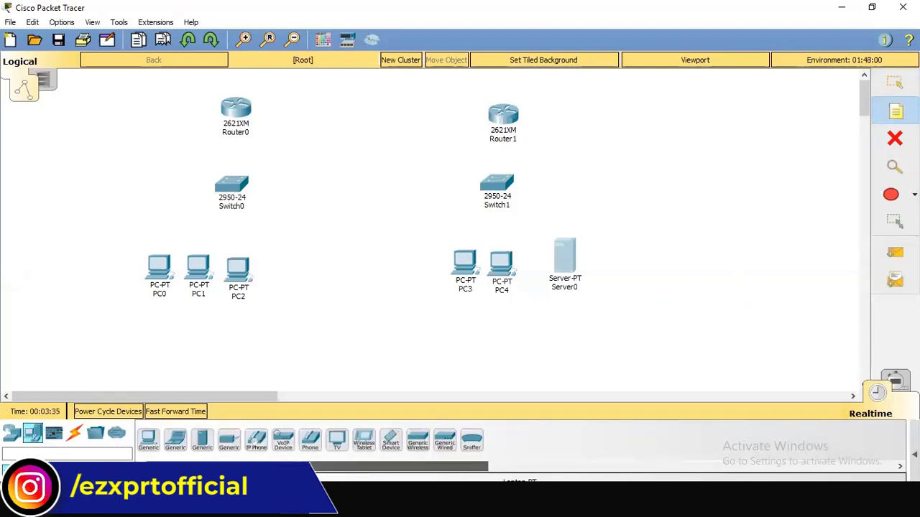
# - Place a Cloud-PT-Empty device between Router0 and Router1, and return to selection mode
pyautogui.click(12, 434)
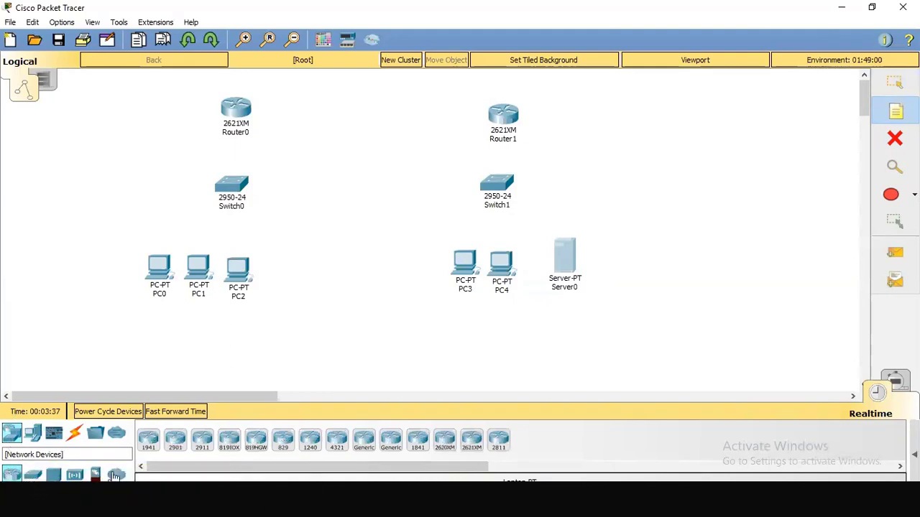
pyautogui.click(115, 476)
pyautogui.click(148, 439)
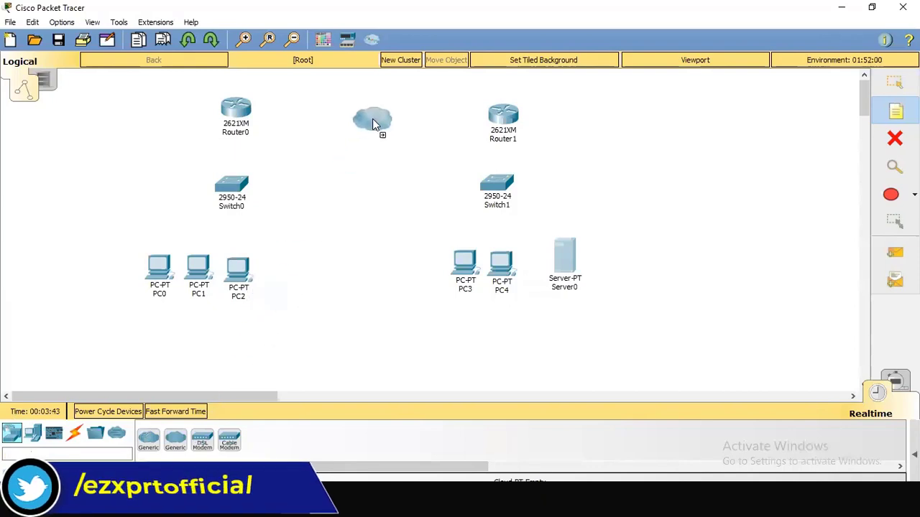
pyautogui.click(362, 113)
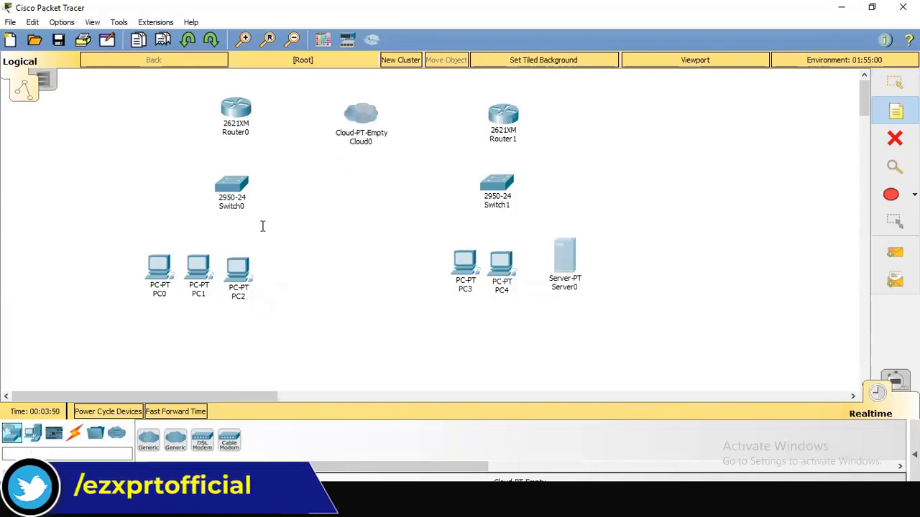
pyautogui.click(887, 65)
pyautogui.click(713, 66)
pyautogui.click(891, 91)
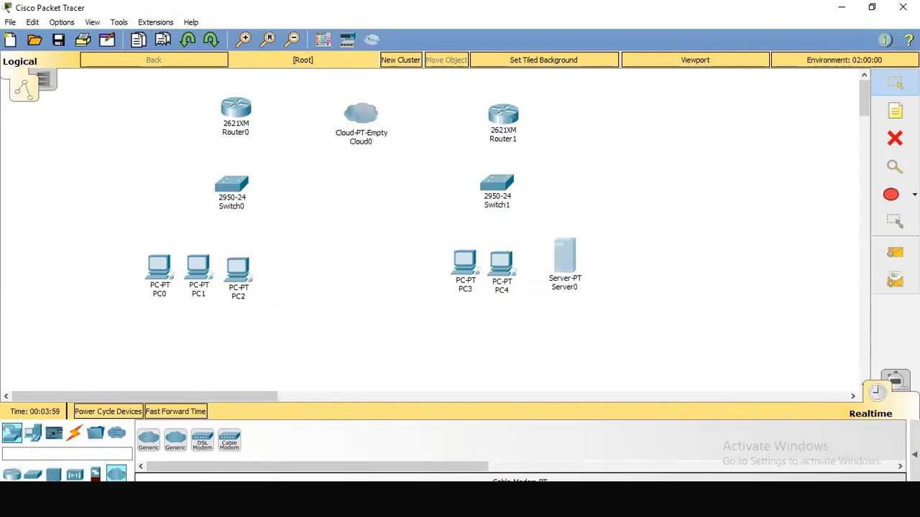
# - Install a WIC-2T module in Router0's right-hand WIC slot with the power off, read its description, and switch the router back on
pyautogui.click(237, 108)
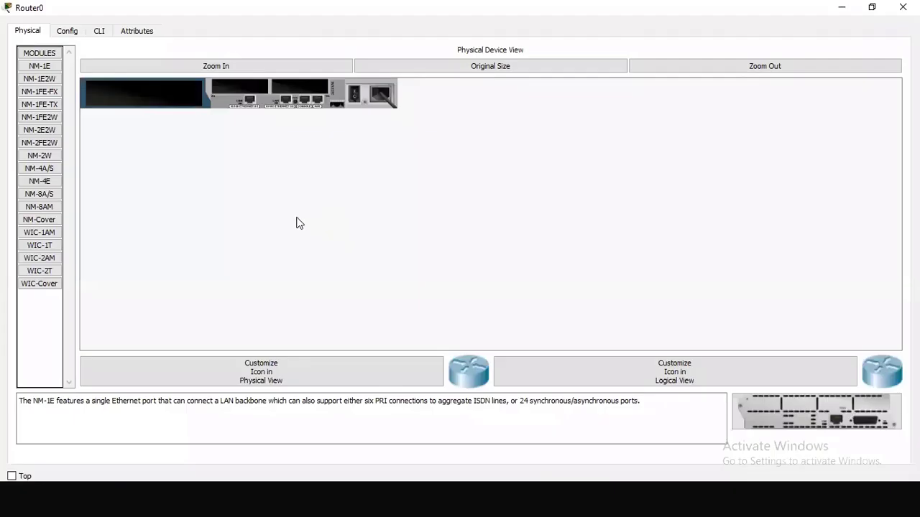
pyautogui.moveTo(46, 269); pyautogui.dragTo(298, 87)
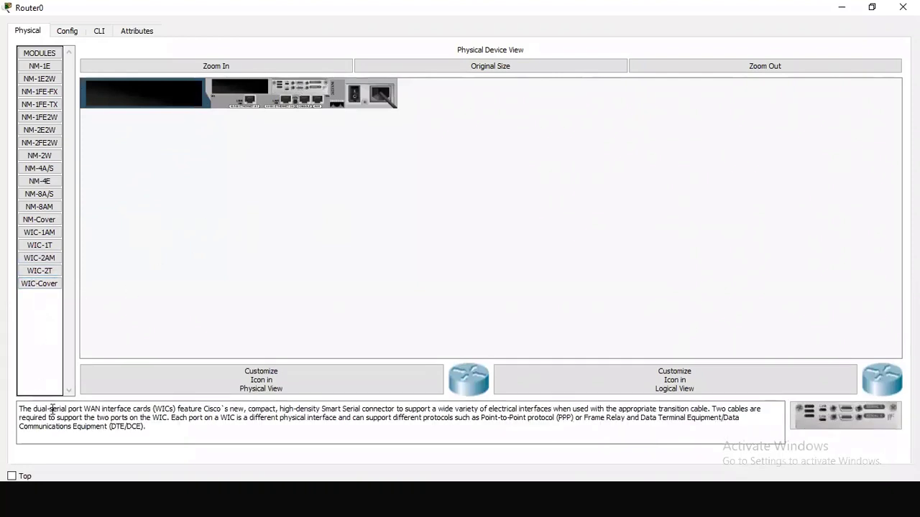
pyautogui.moveTo(52, 409); pyautogui.dragTo(217, 417)
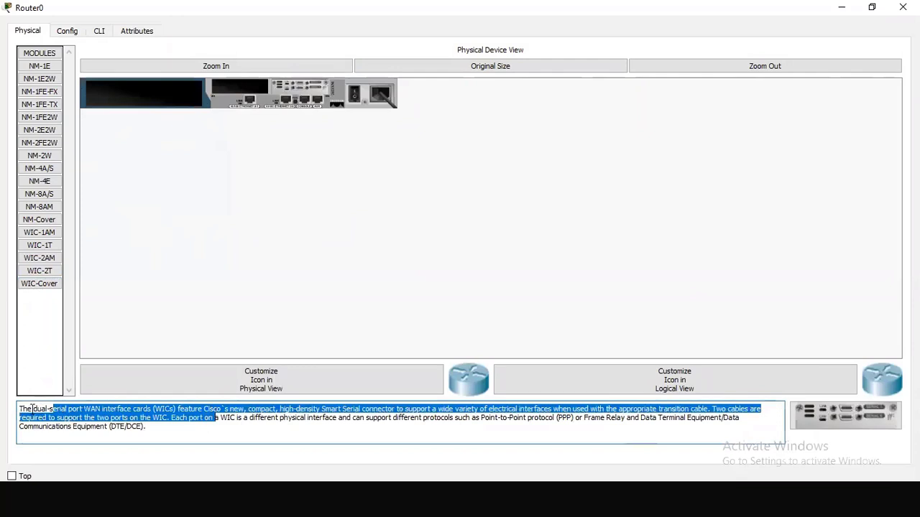
pyautogui.moveTo(32, 409); pyautogui.dragTo(172, 418)
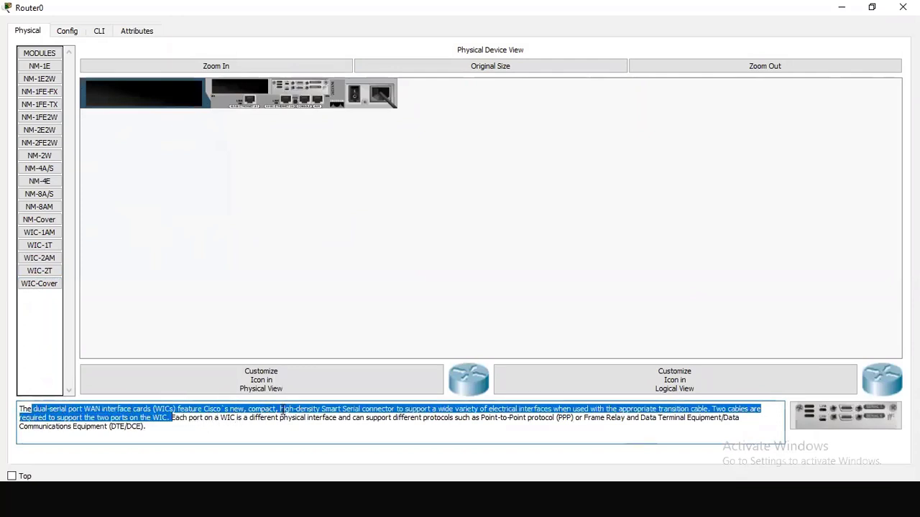
pyautogui.moveTo(290, 388); pyautogui.dragTo(290, 387)
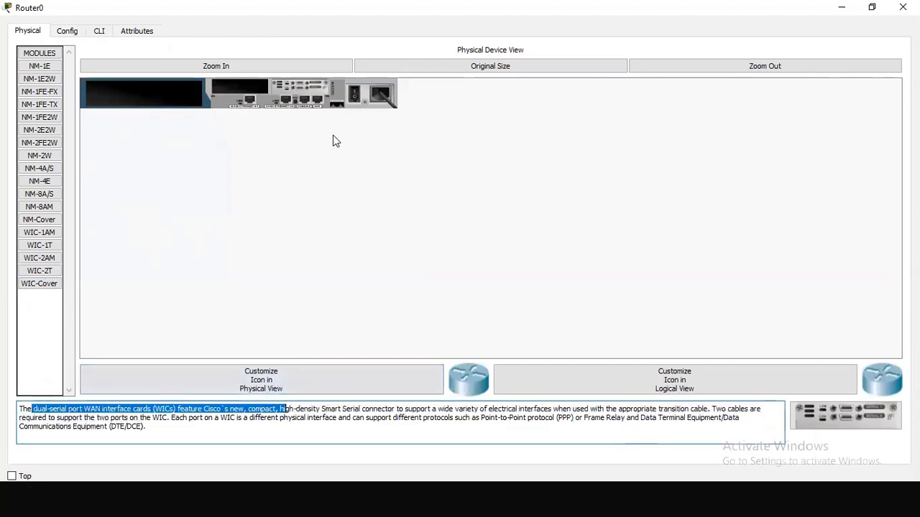
pyautogui.click(356, 92)
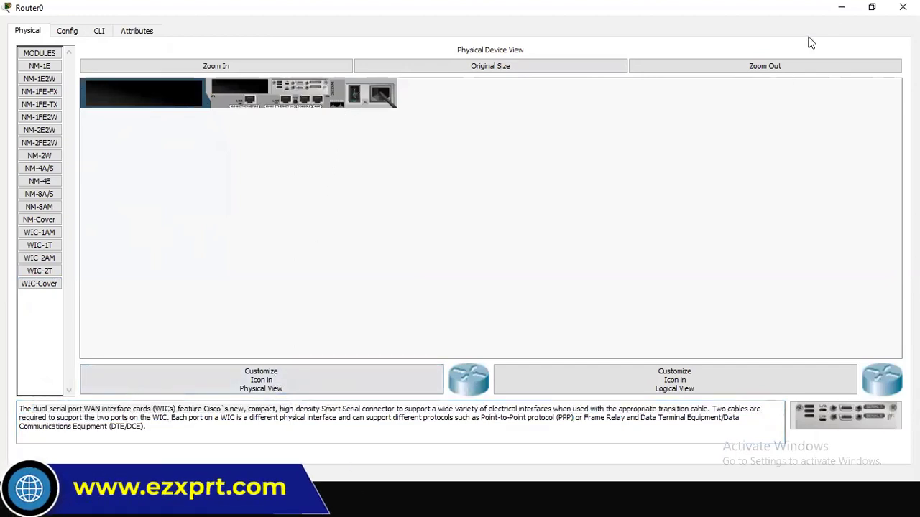
pyautogui.click(902, 8)
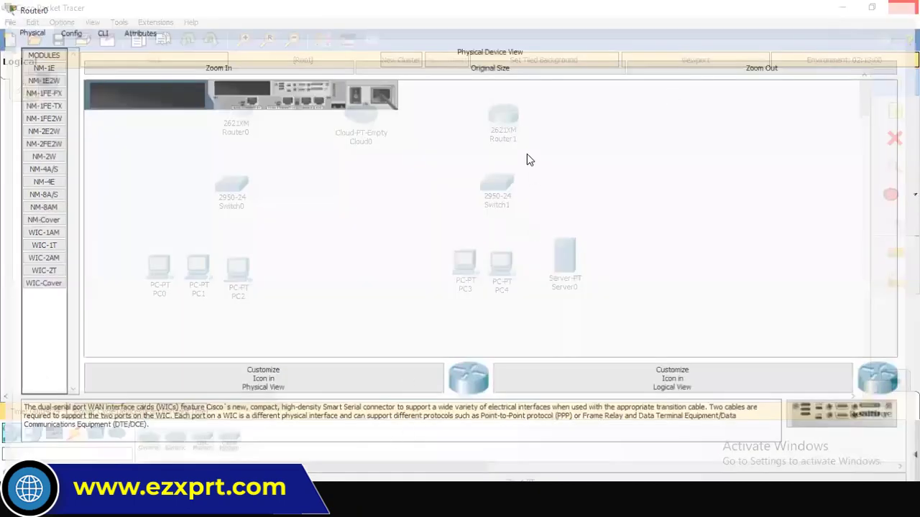
# - Install a WIC-2T module in Router1's right-hand WIC slot with the power off, and leave its device window
pyautogui.click(503, 121)
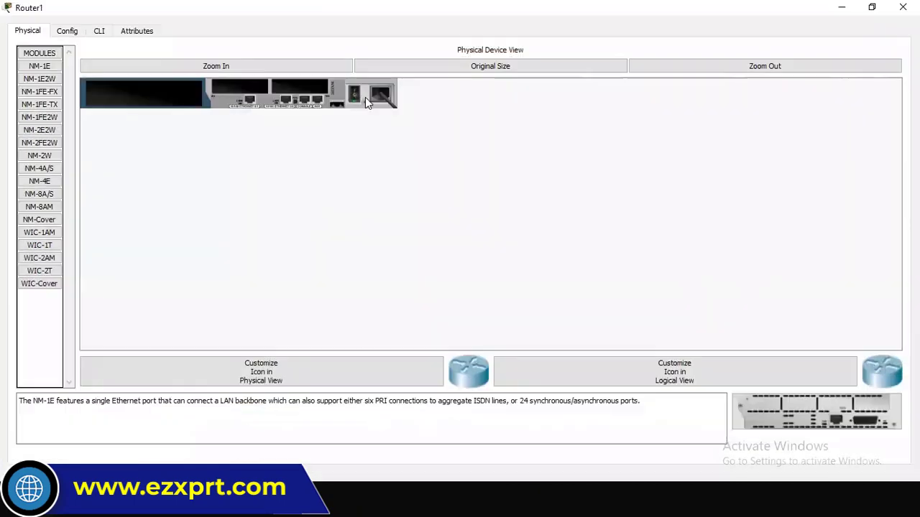
pyautogui.moveTo(39, 270); pyautogui.dragTo(296, 83)
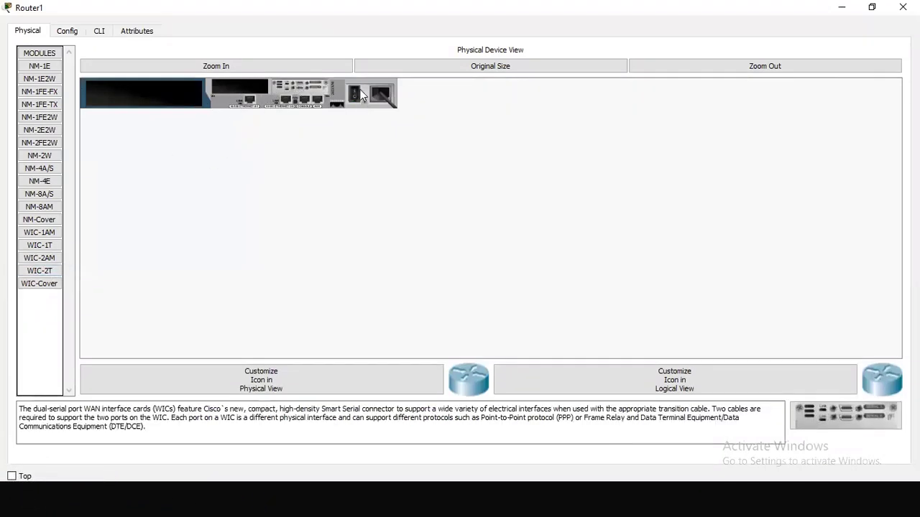
pyautogui.click(842, 3)
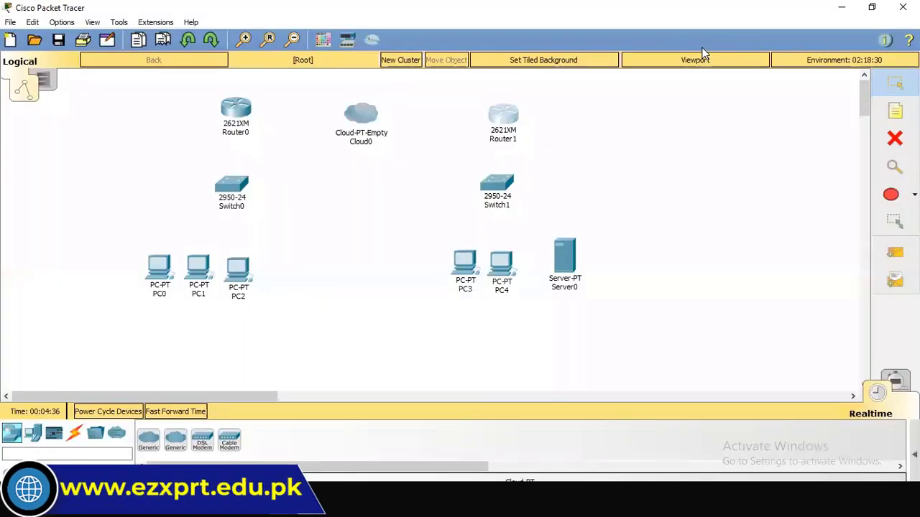
# - Move Cloud0 from between the two routers to the far right of the workspace
pyautogui.moveTo(387, 111); pyautogui.dragTo(837, 101)
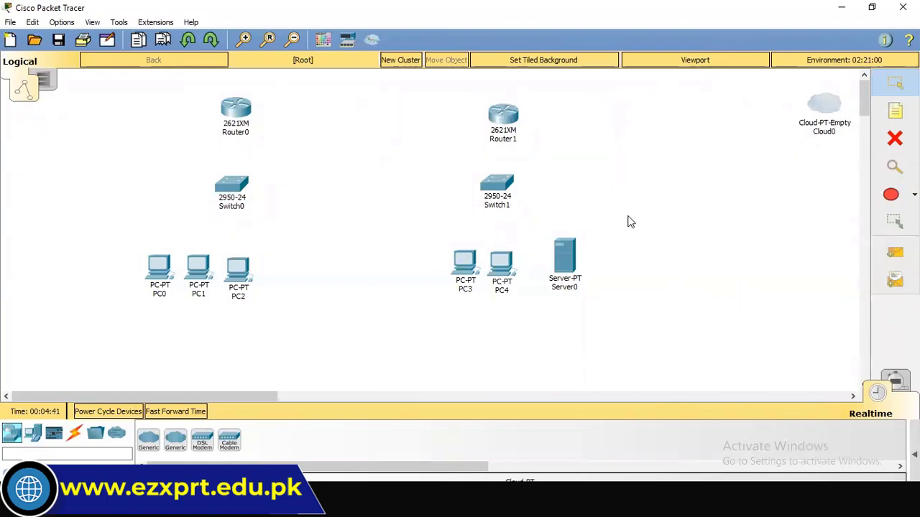
# - Connect FastEthernet0/0 of Router0 to FastEthernet0/0 of Router1 with a copper cross-over cable, and delete that cable
pyautogui.click(77, 437)
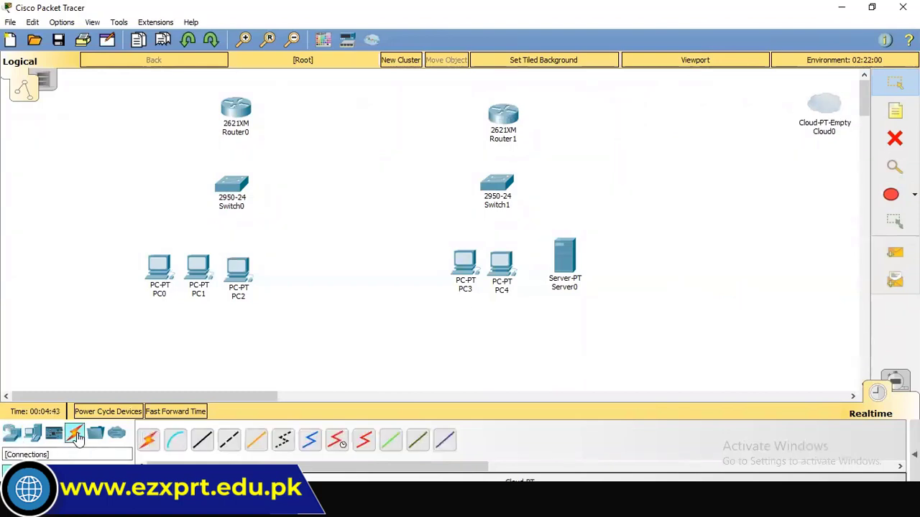
pyautogui.click(229, 440)
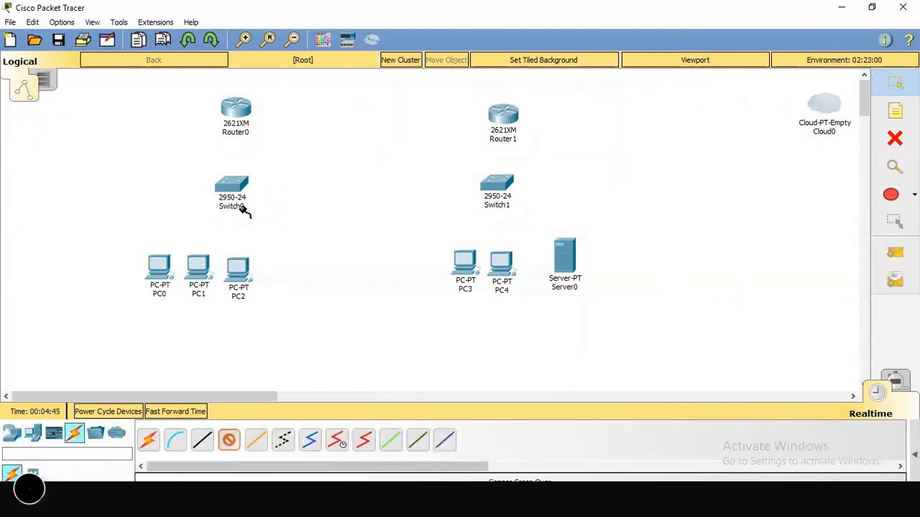
pyautogui.click(232, 109)
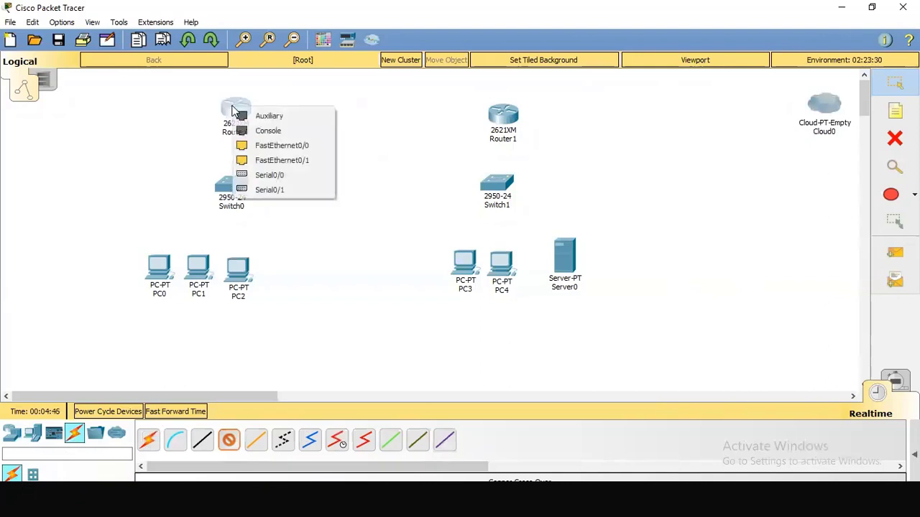
pyautogui.click(263, 147)
pyautogui.click(503, 113)
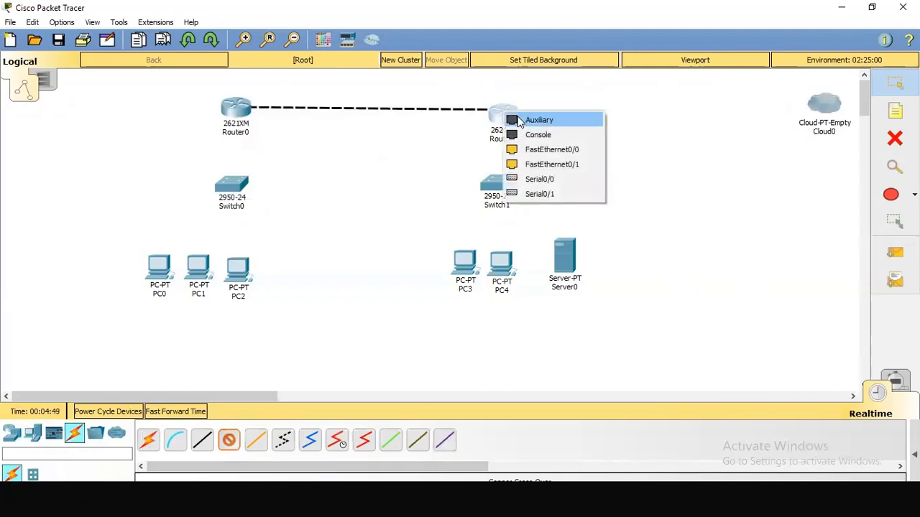
pyautogui.click(541, 151)
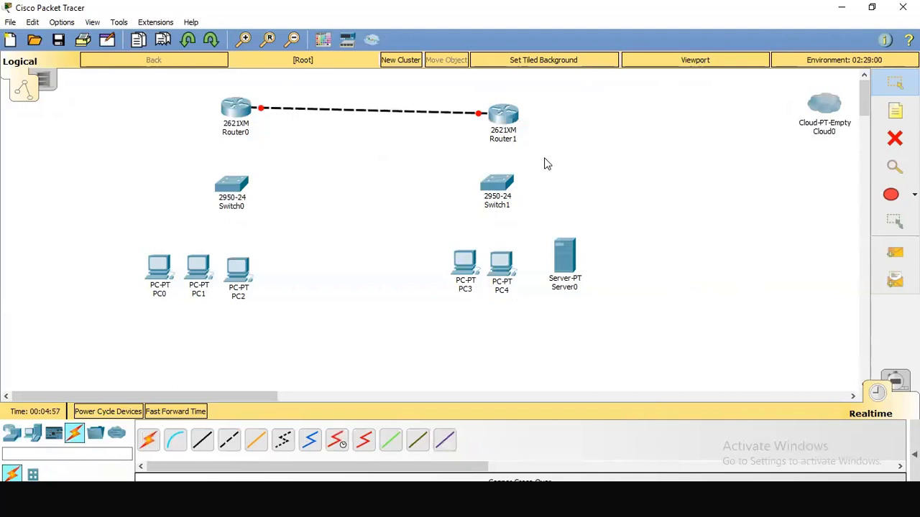
pyautogui.click(894, 138)
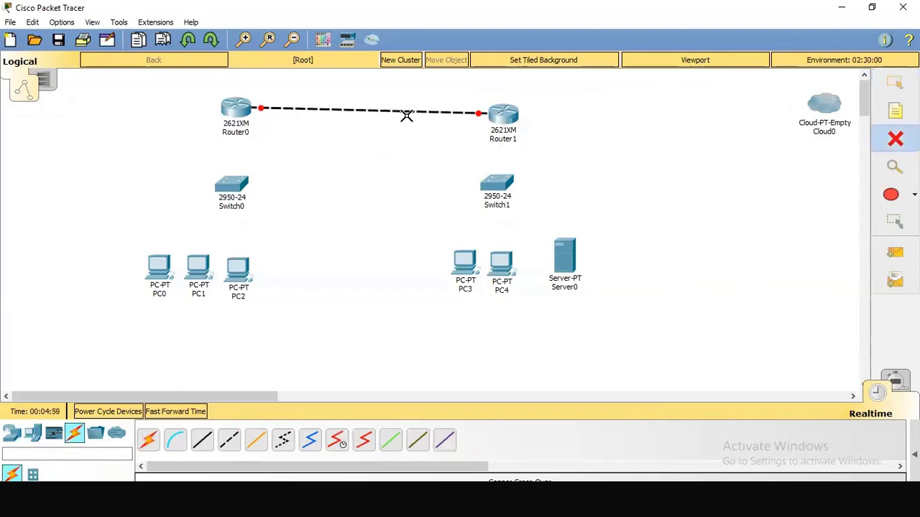
pyautogui.click(405, 111)
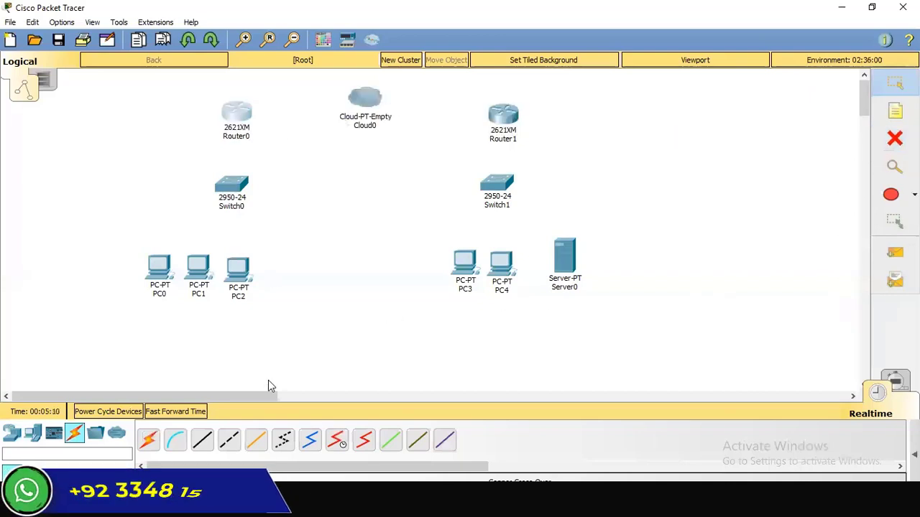
# - Connect Serial0/0 of Router0 to Serial0/0 of Router1 with a Serial DCE cable, and nudge Cloud0 up and Router0 down around the link
pyautogui.click(338, 442)
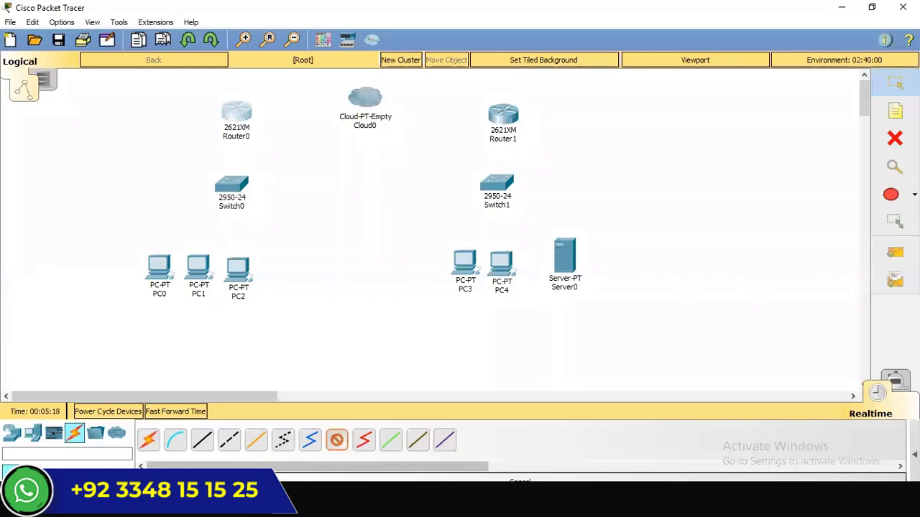
pyautogui.click(236, 108)
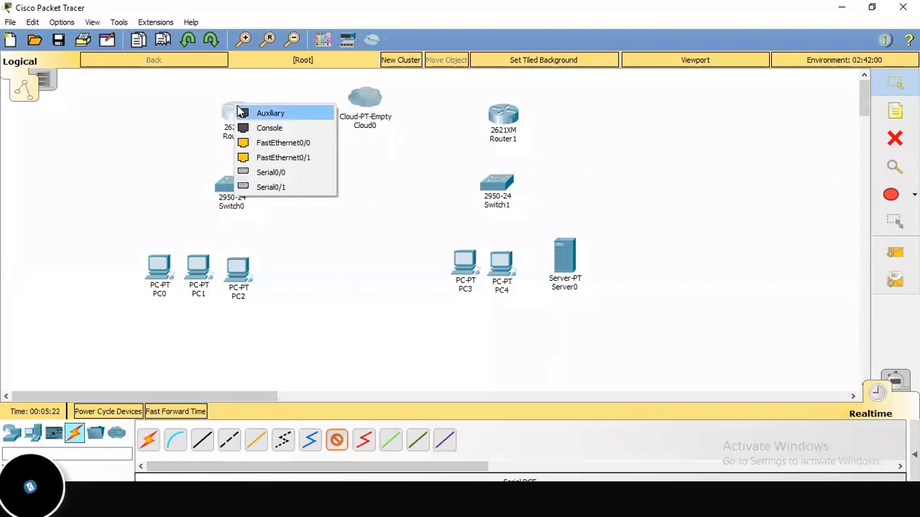
pyautogui.click(266, 174)
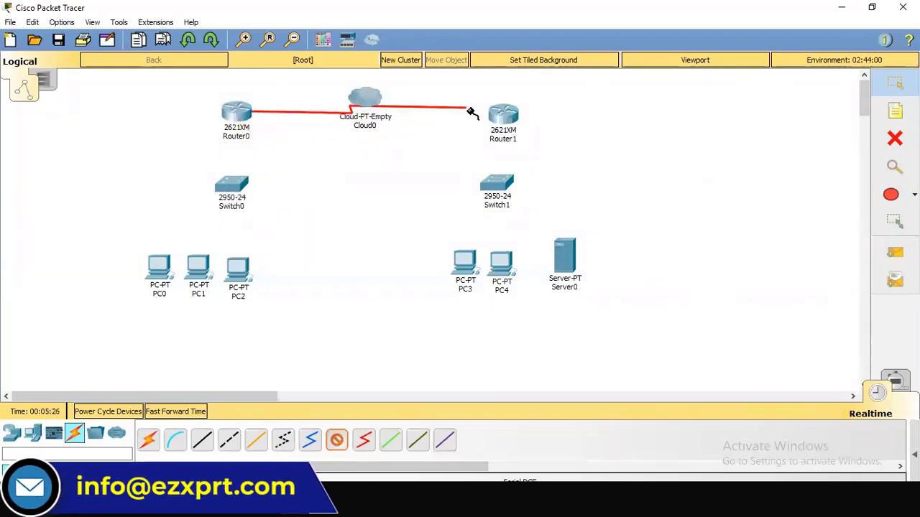
pyautogui.click(501, 115)
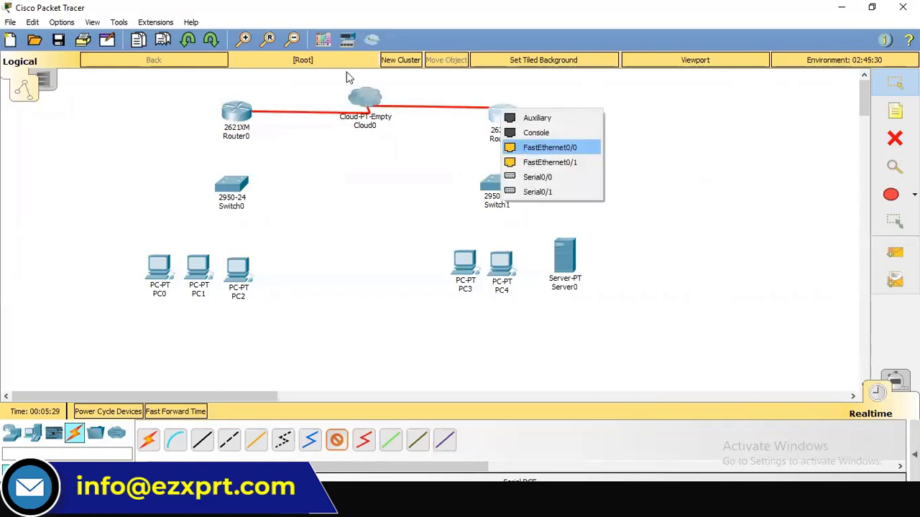
pyautogui.moveTo(353, 94)
pyautogui.mouseDown()
pyautogui.moveTo(358, 127)
pyautogui.moveTo(352, 88)
pyautogui.mouseUp()
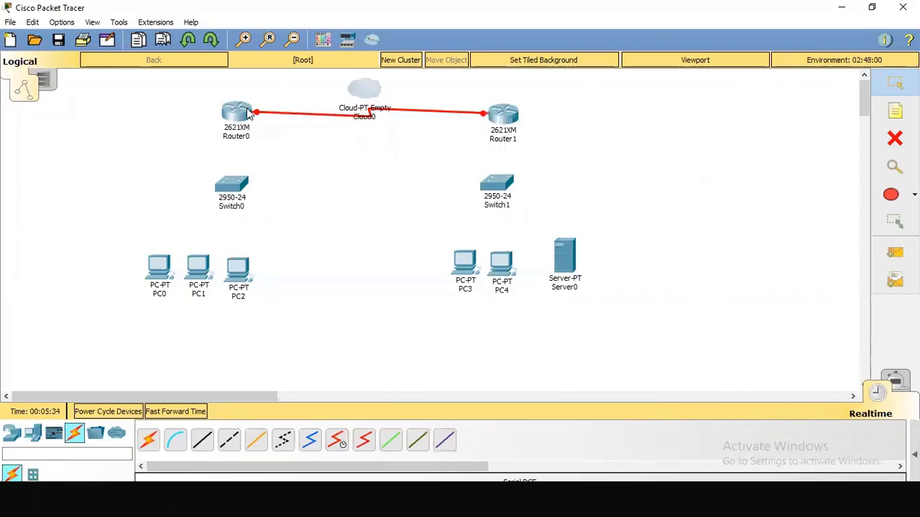
pyautogui.moveTo(241, 114); pyautogui.dragTo(253, 120)
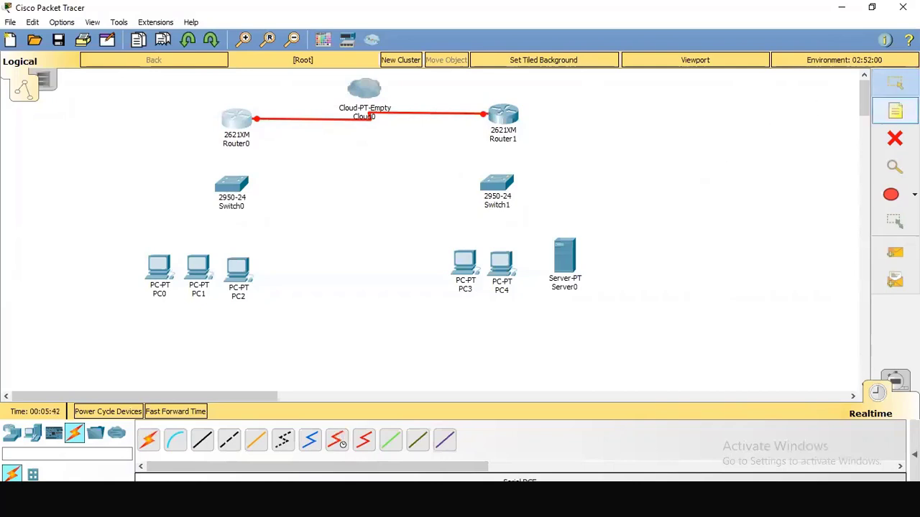
# - Label both ends of the serial link with s0/0 notes above Router0 and Router1
pyautogui.press('n')
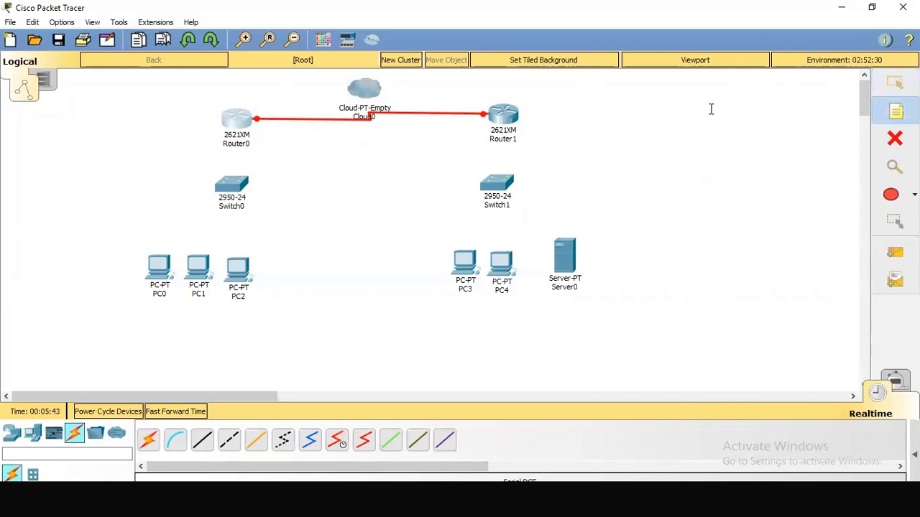
pyautogui.click(253, 94)
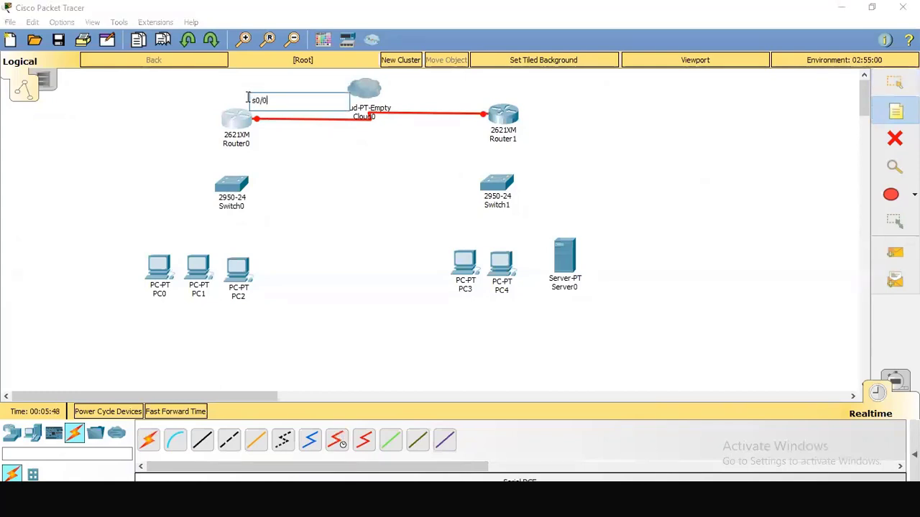
pyautogui.click(473, 89)
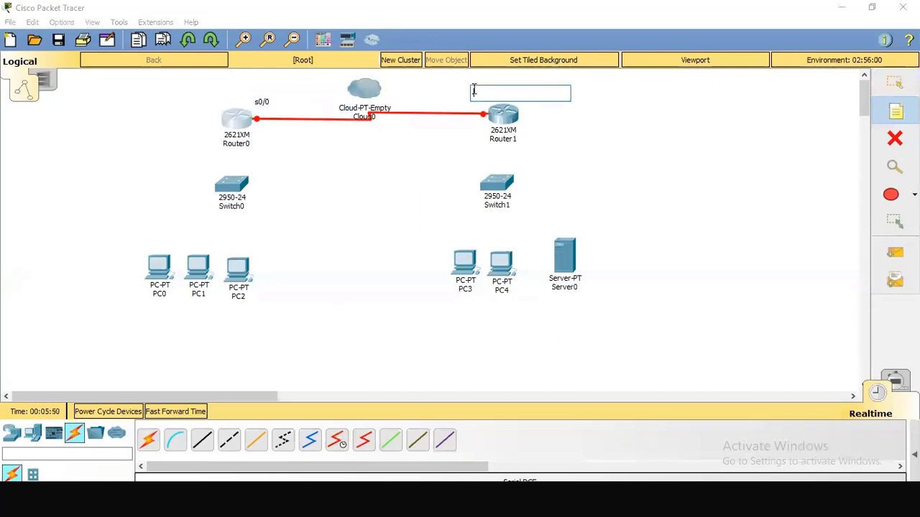
pyautogui.write('s0/0')
pyautogui.click(702, 114)
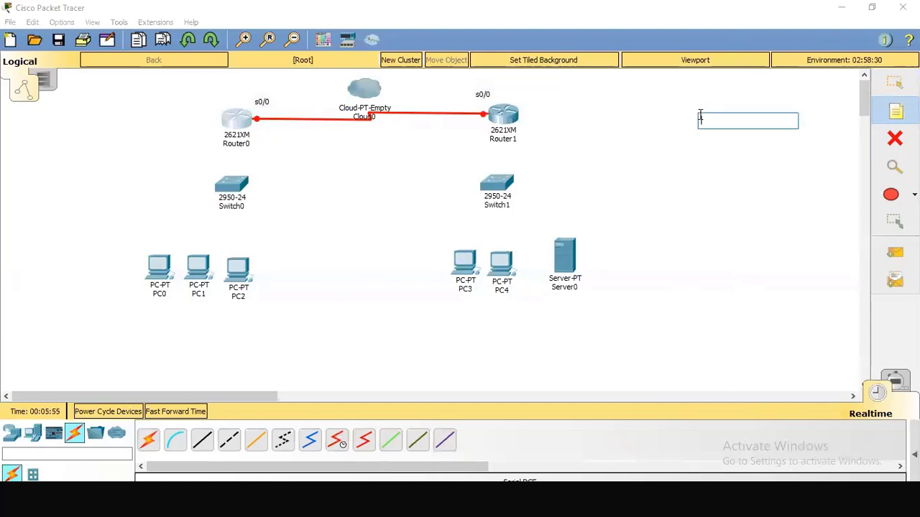
# - Add a dce note above Router0's s0/0 label and a dte note above Router1's s0/0 label
pyautogui.click(255, 85)
pyautogui.write('dte')
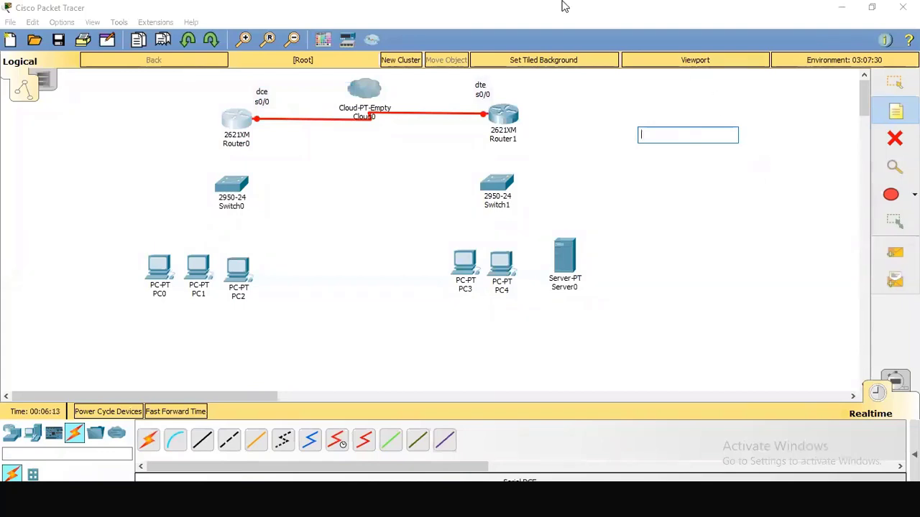
pyautogui.click(318, 124)
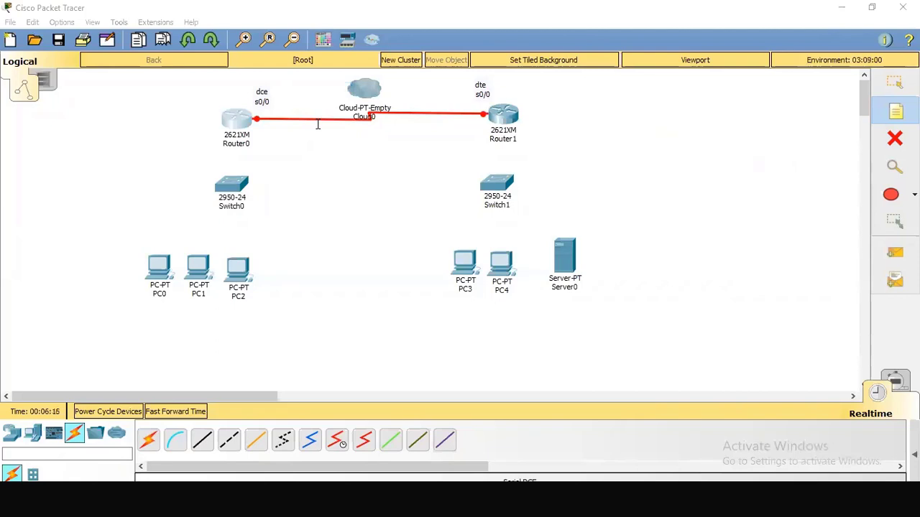
pyautogui.click(708, 156)
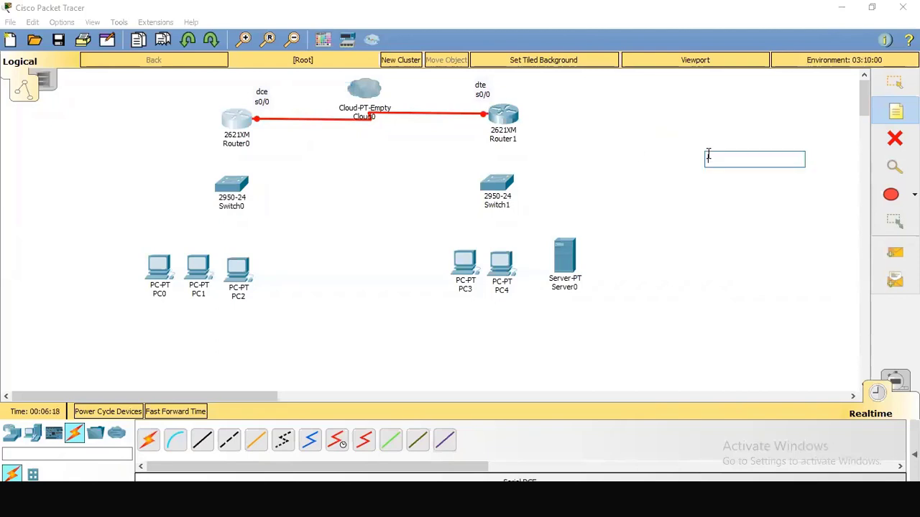
pyautogui.click(601, 201)
# - Connect FastEthernet0/0 of Router0 to FastEthernet0/24 of Switch0 with a copper straight-through cable
pyautogui.click(202, 440)
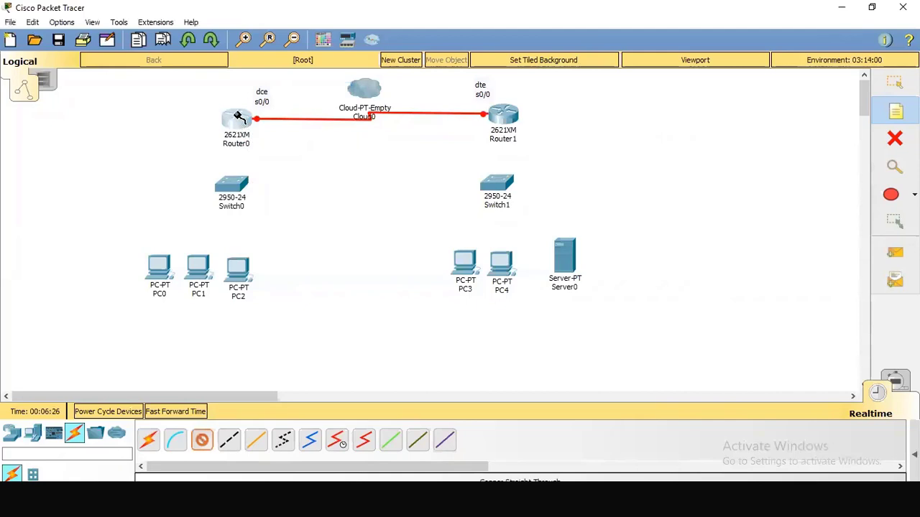
pyautogui.click(234, 124)
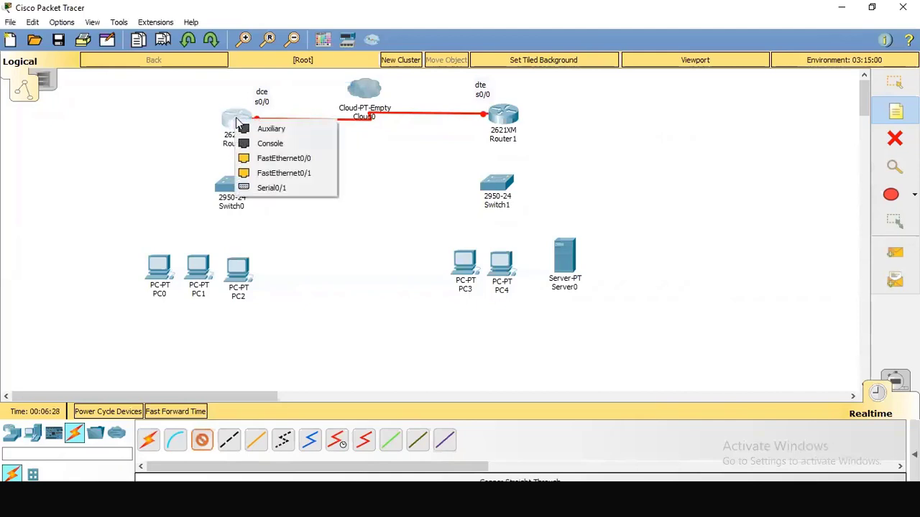
pyautogui.click(268, 160)
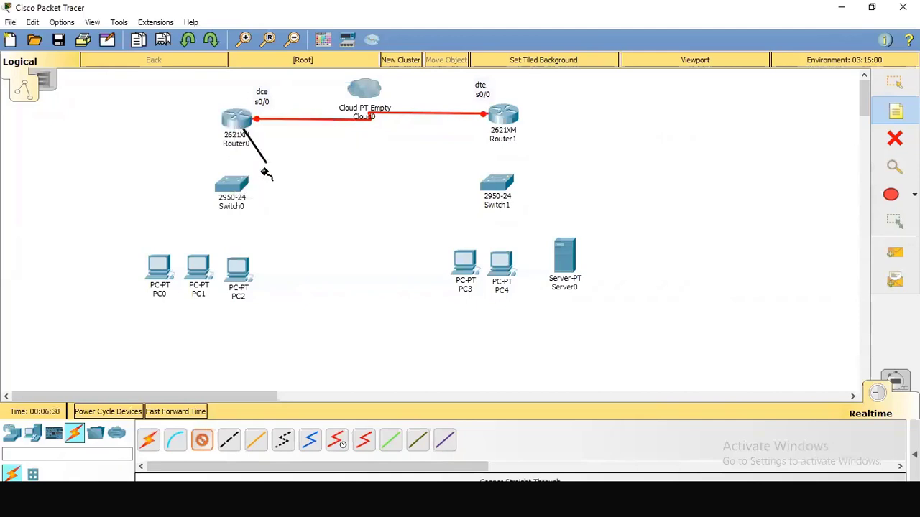
pyautogui.click(230, 186)
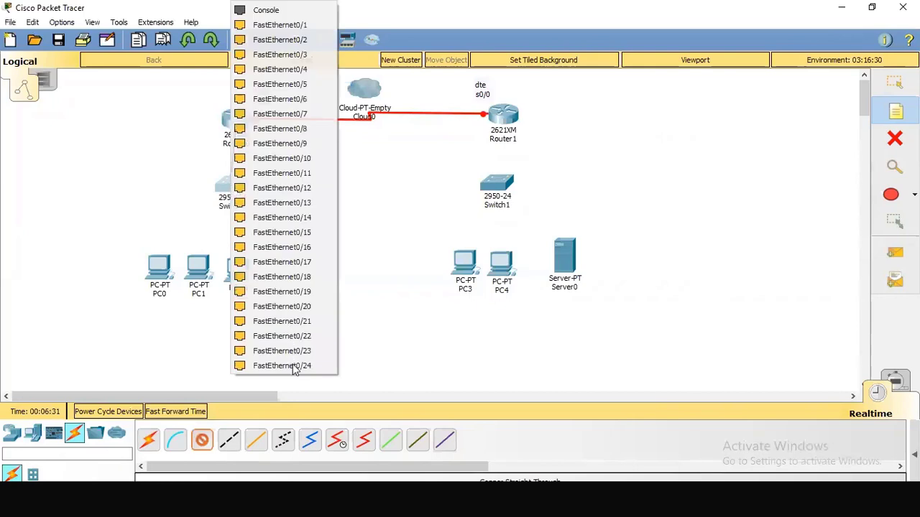
pyautogui.click(282, 365)
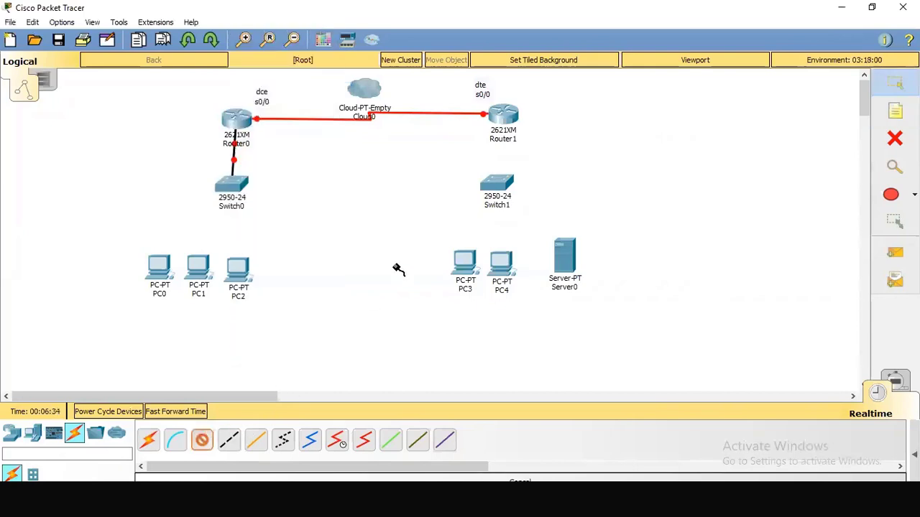
# - Connect FastEthernet0/0 of Router1 to FastEthernet0/24 of Switch1 with a copper straight-through cable, and line both switches up lower beneath their routers
pyautogui.click(503, 112)
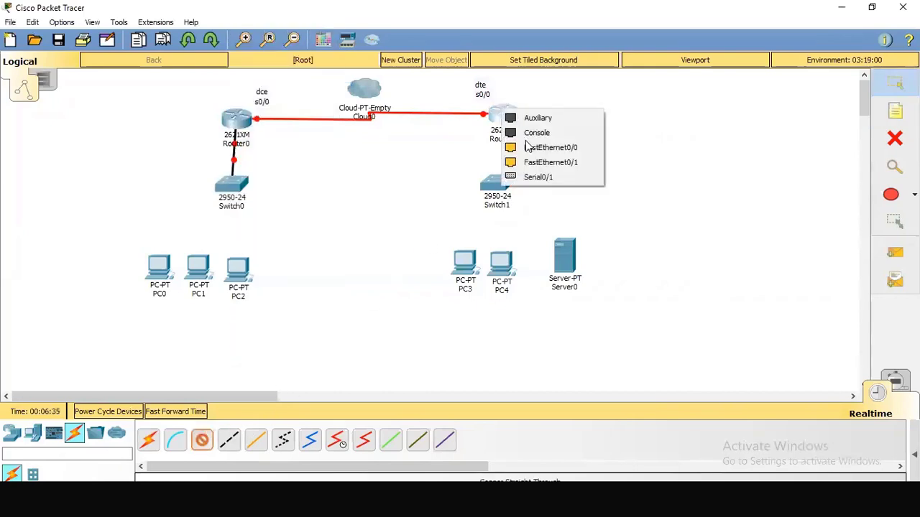
pyautogui.click(528, 146)
pyautogui.click(497, 184)
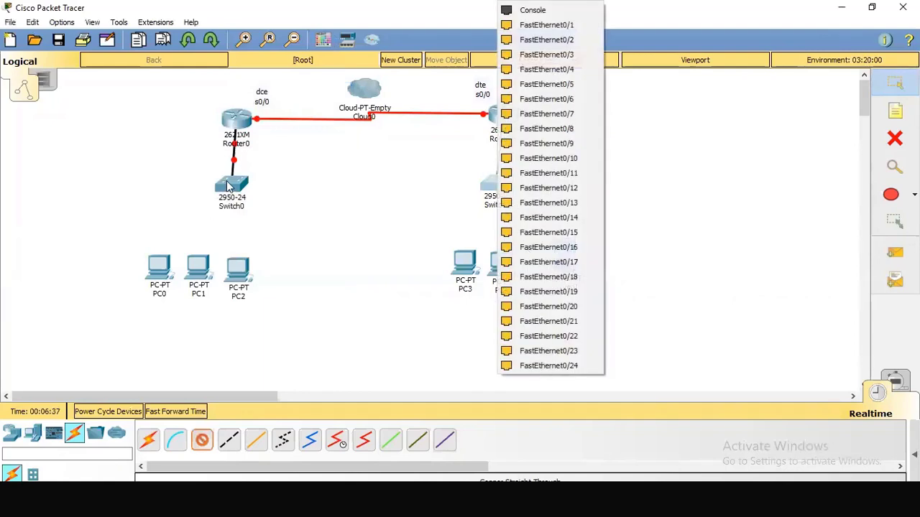
pyautogui.click(503, 199)
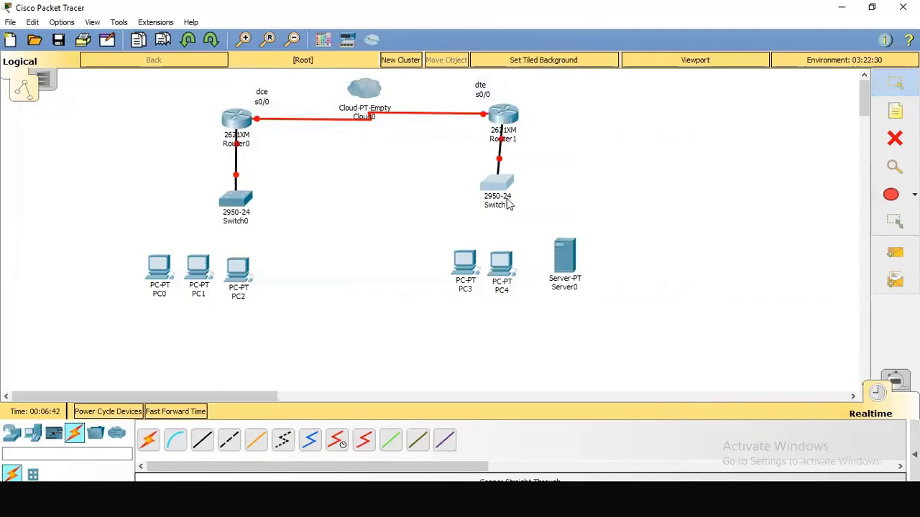
# - Label the Router1–Switch1 link with an f0/0 note beside Router1 and an f0/24 note beside Switch1
pyautogui.click(894, 117)
pyautogui.click(534, 130)
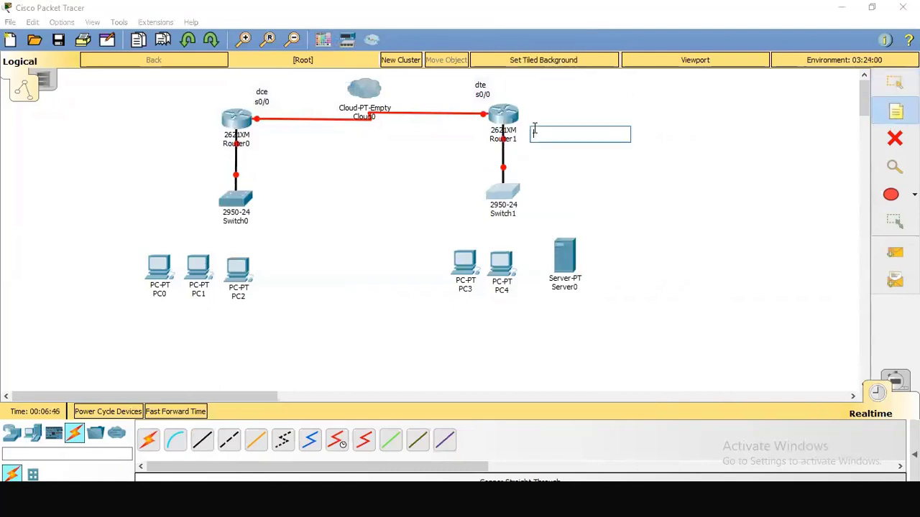
pyautogui.write('f0/0')
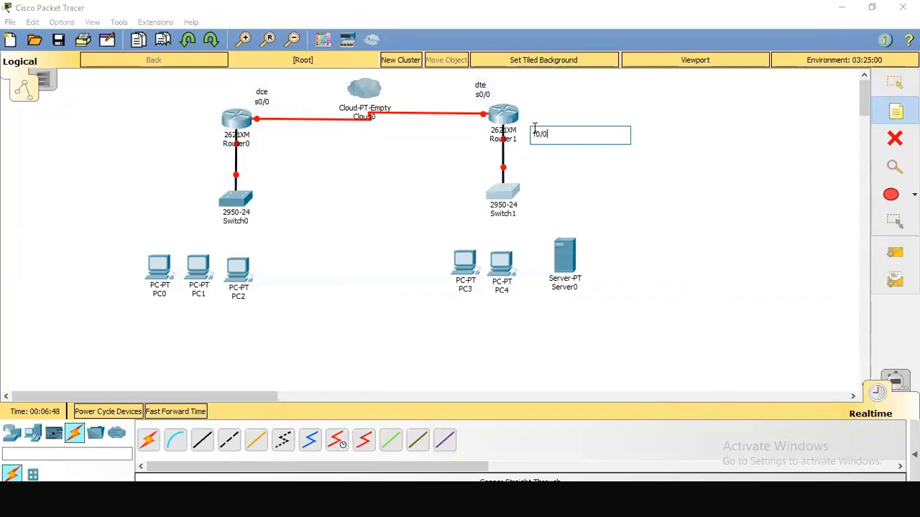
pyautogui.click(536, 180)
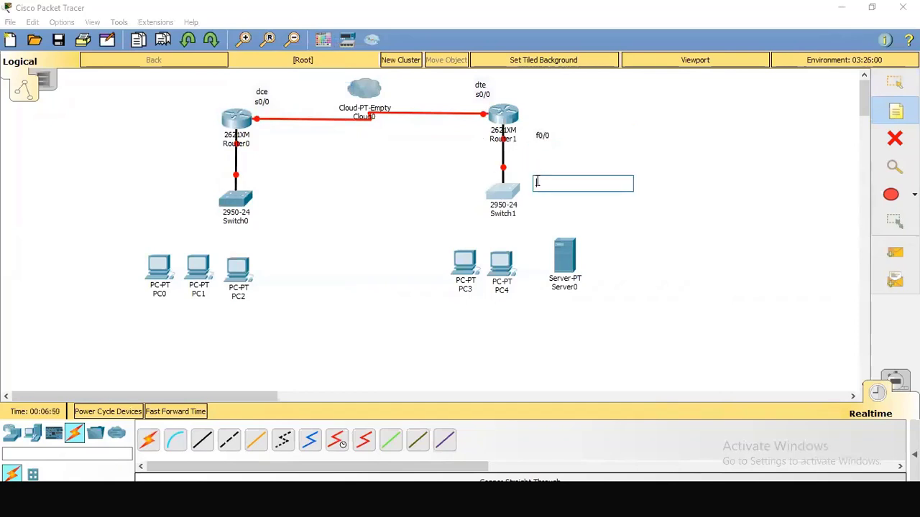
pyautogui.write('f0/24')
# - Label the Router0–Switch0 link with an f0/0 note beside Router0 and an f0/24 note beside Switch0
pyautogui.click(197, 134)
pyautogui.write('f0/0')
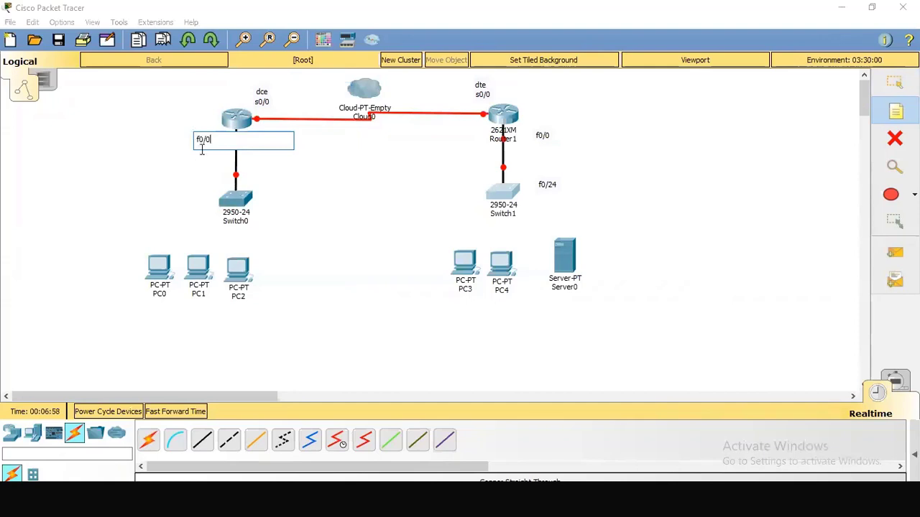
pyautogui.click(193, 187)
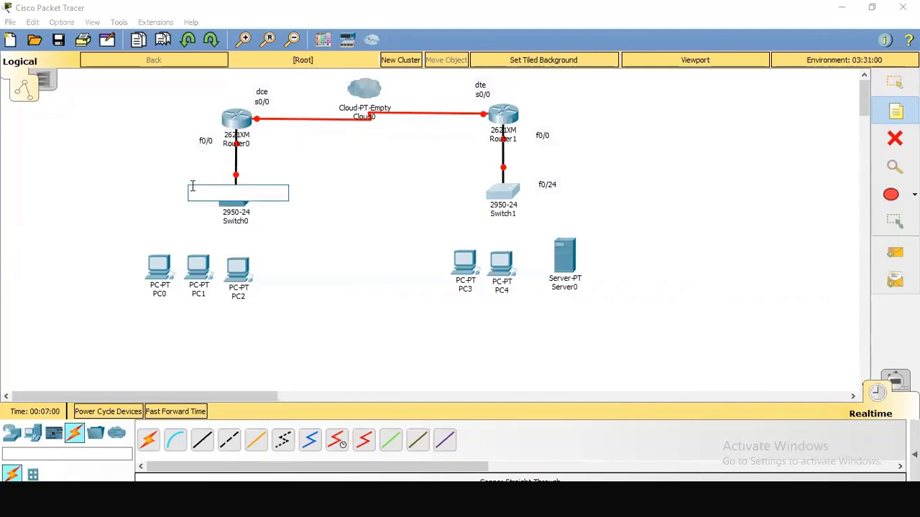
pyautogui.write('f0/24')
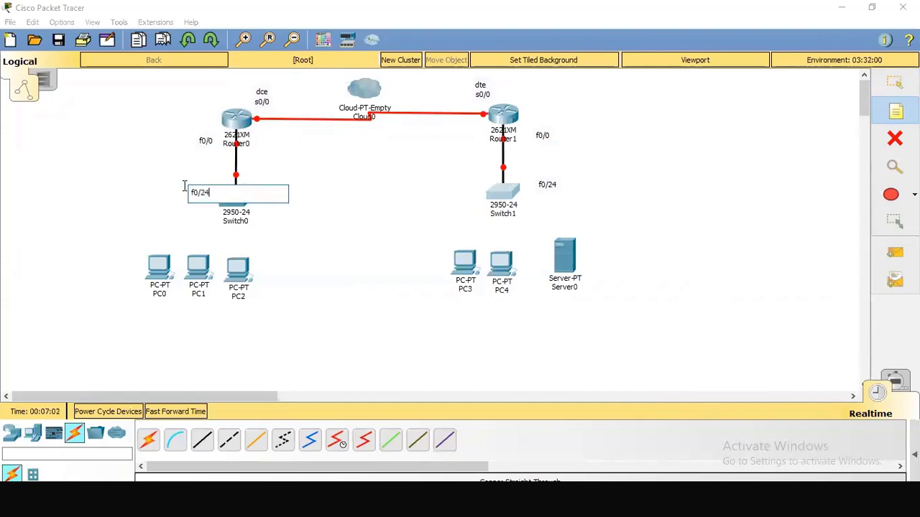
pyautogui.click(666, 167)
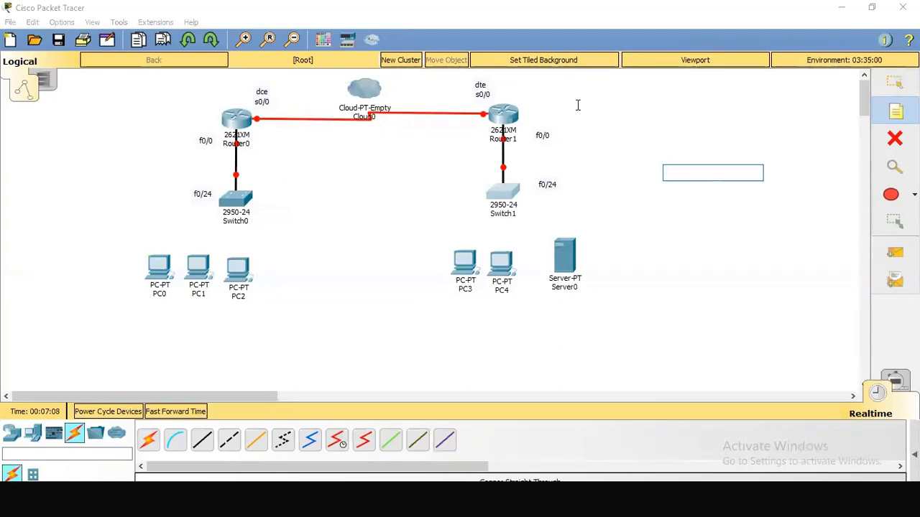
# - Connect FastEthernet0 of PC0 to FastEthernet0/2 of Switch0 with a copper straight-through cable
pyautogui.click(202, 445)
pyautogui.click(153, 270)
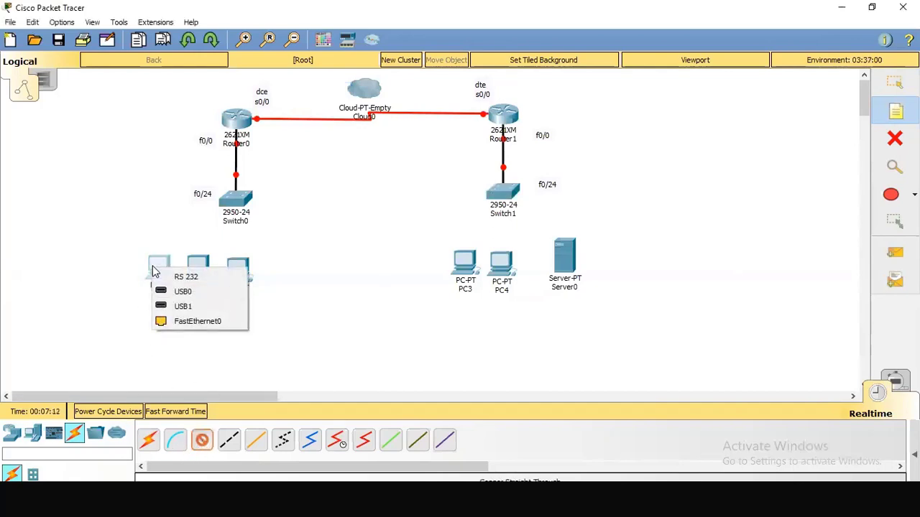
pyautogui.click(189, 321)
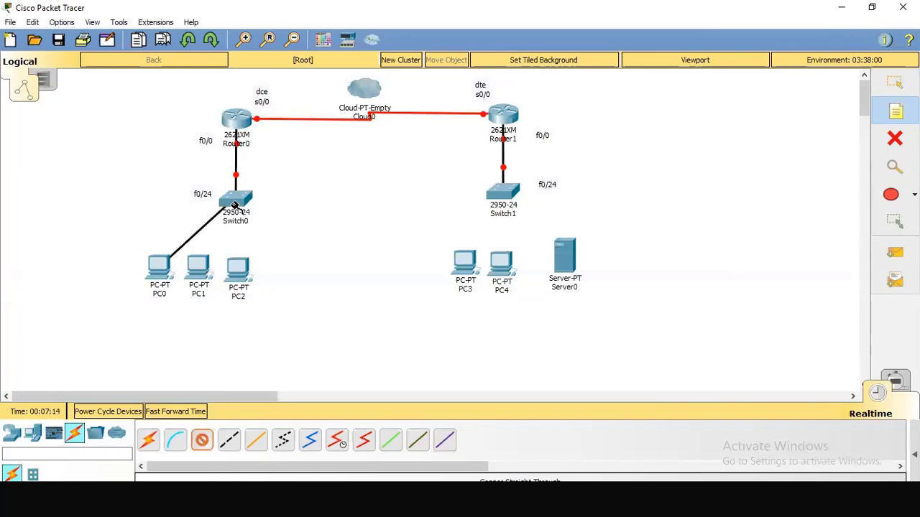
pyautogui.click(234, 205)
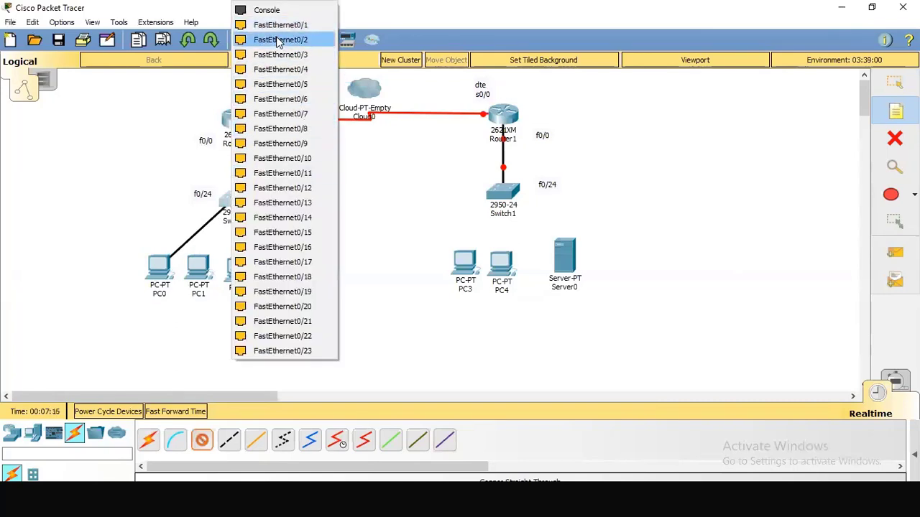
pyautogui.click(279, 40)
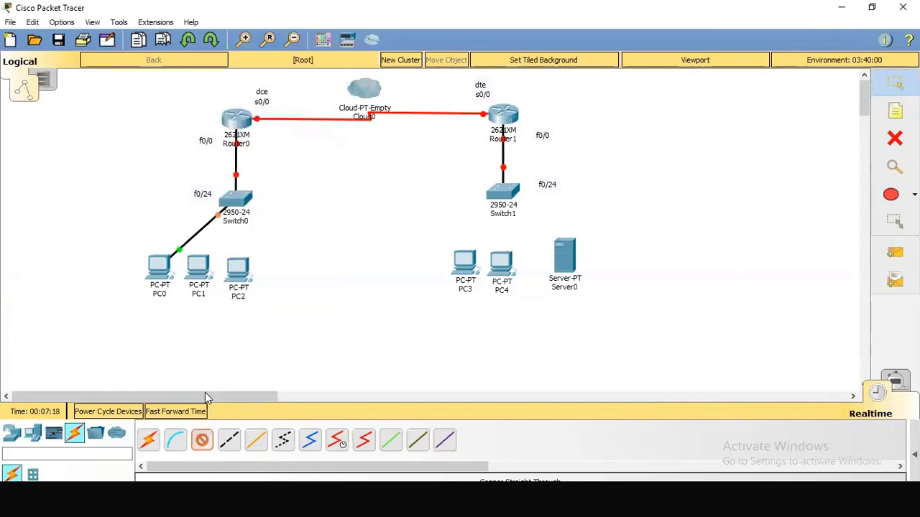
# - Connect PC1 to FastEthernet0/3 of Switch0 with a copper straight-through cable
pyautogui.click(201, 267)
pyautogui.click(226, 316)
pyautogui.click(235, 203)
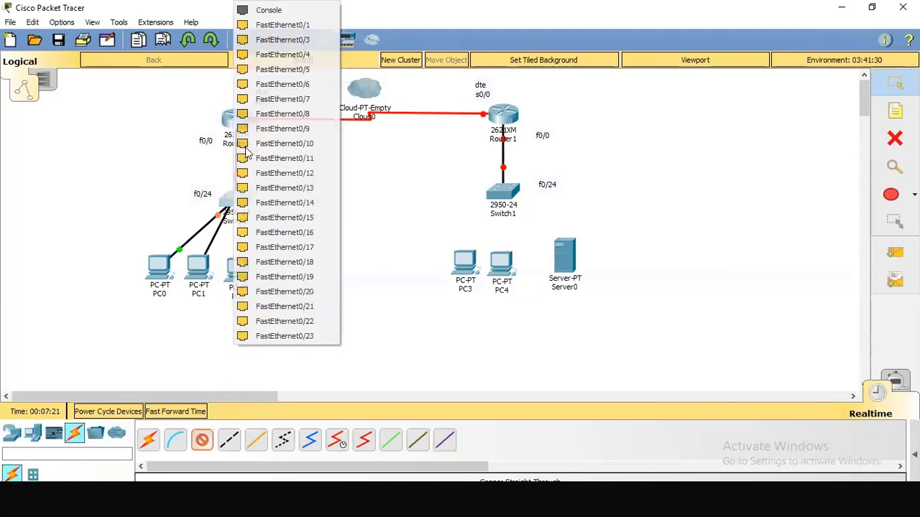
pyautogui.click(270, 45)
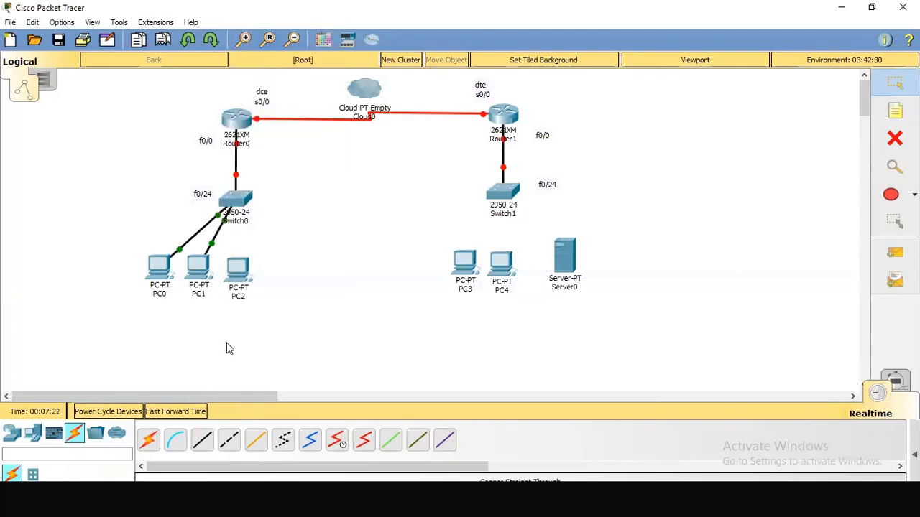
# - Connect PC2 to Switch0 with a copper straight-through cable, and spread PC0, PC1 and PC2 farther apart beneath the switch
pyautogui.click(235, 277)
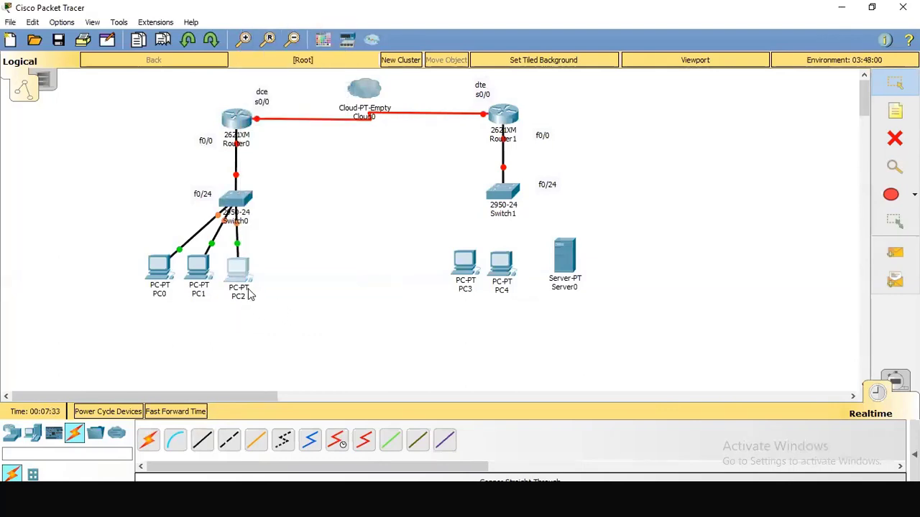
pyautogui.moveTo(248, 295); pyautogui.dragTo(263, 302)
pyautogui.moveTo(209, 278); pyautogui.dragTo(214, 289)
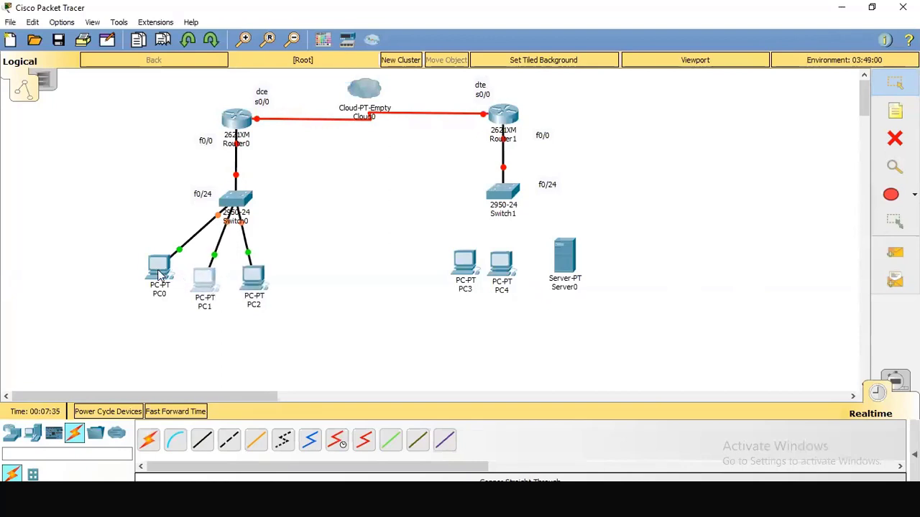
pyautogui.moveTo(159, 275); pyautogui.dragTo(145, 284)
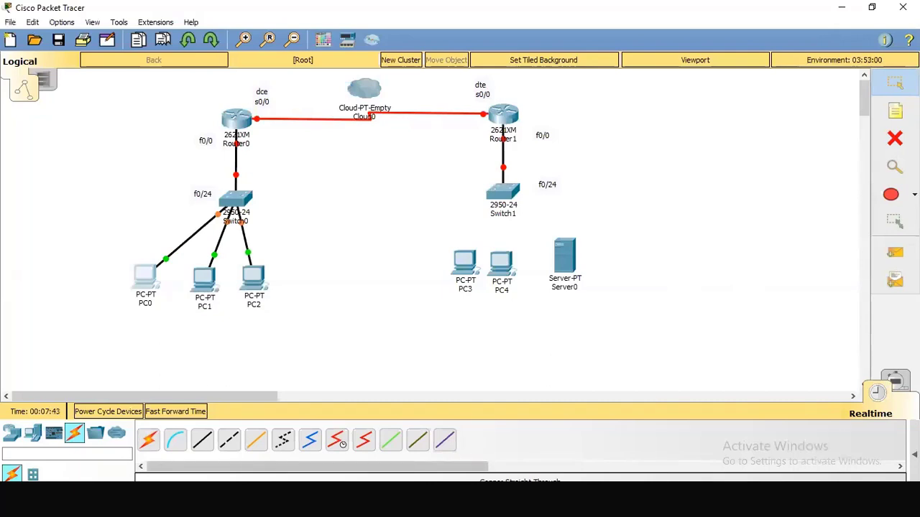
# - Connect PC3 and PC4 to FastEthernet0/2 and FastEthernet0/3 of Switch1 with copper straight-through cables
pyautogui.click(202, 440)
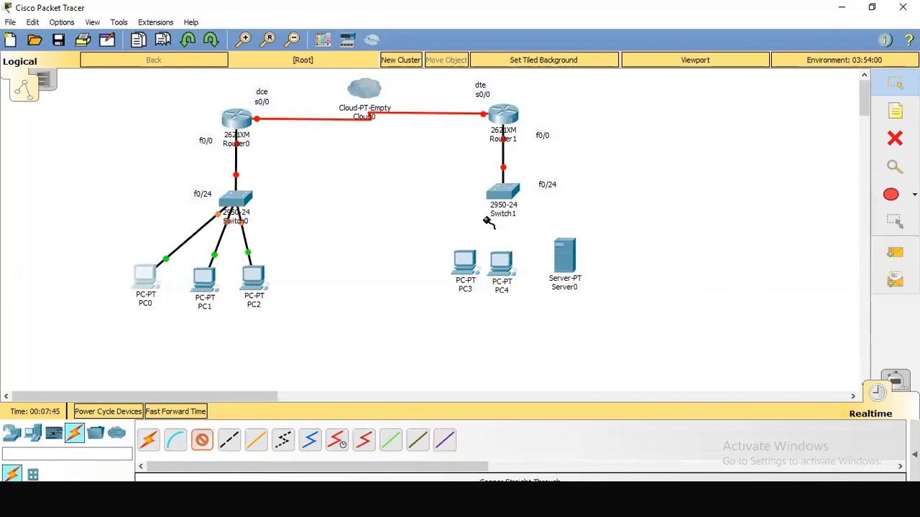
pyautogui.click(502, 193)
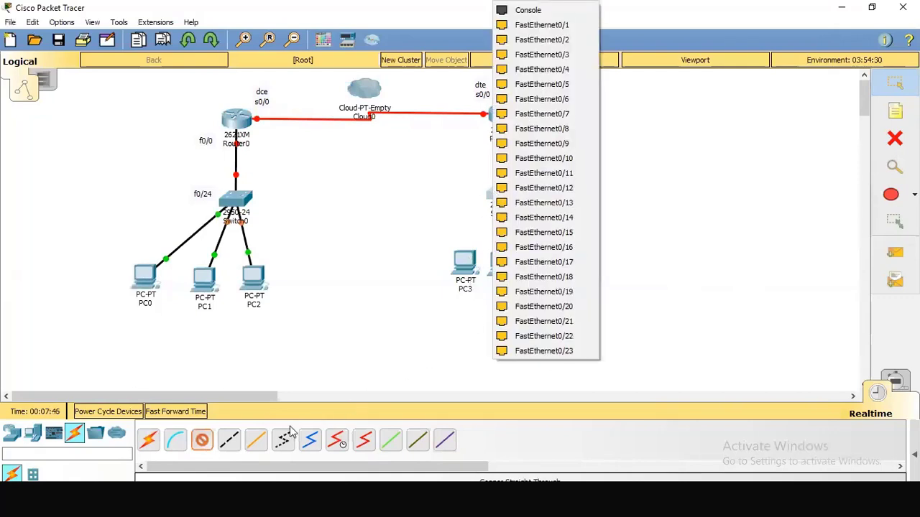
pyautogui.click(202, 440)
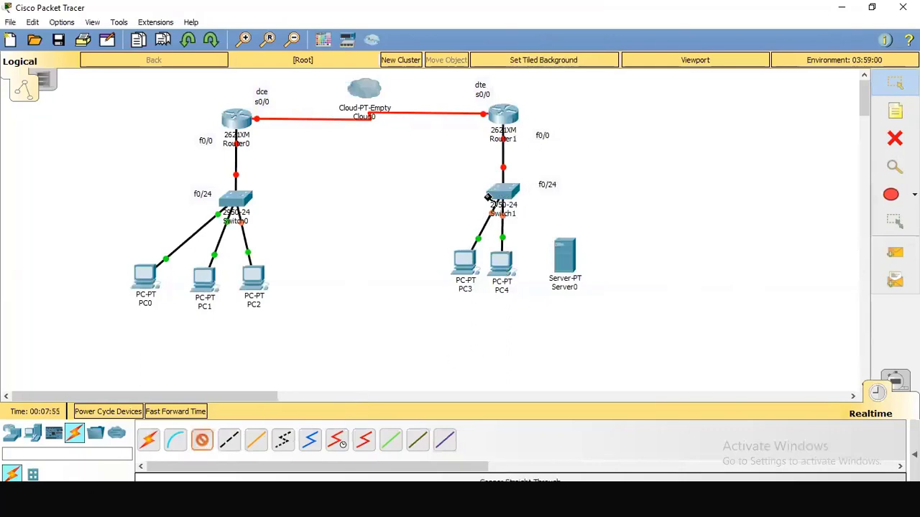
# - Connect FastEthernet0/4 of Switch1 to Server0 with a copper straight-through cable
pyautogui.click(507, 191)
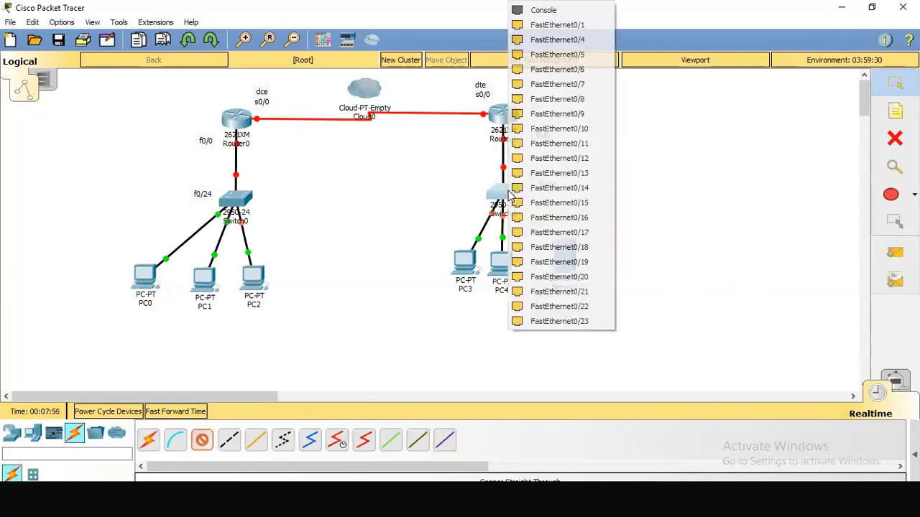
pyautogui.click(566, 46)
pyautogui.click(566, 263)
pyautogui.click(590, 275)
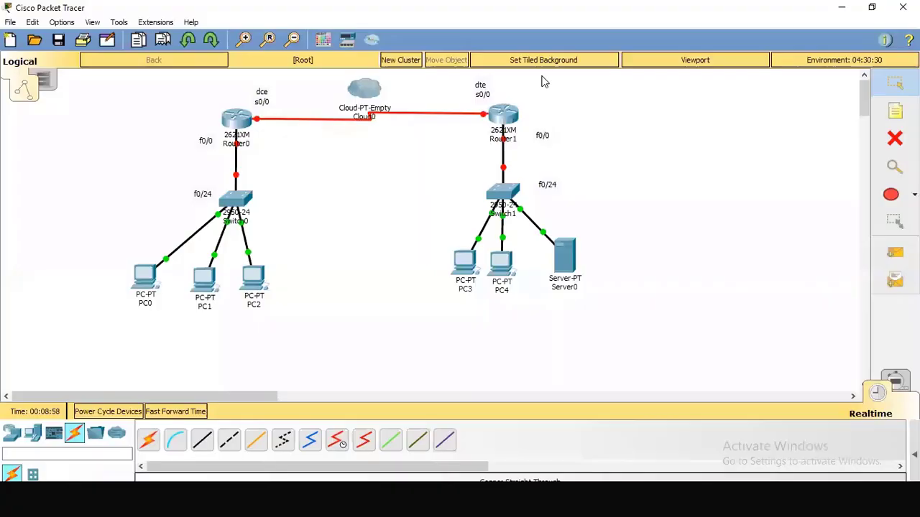
pyautogui.click(895, 111)
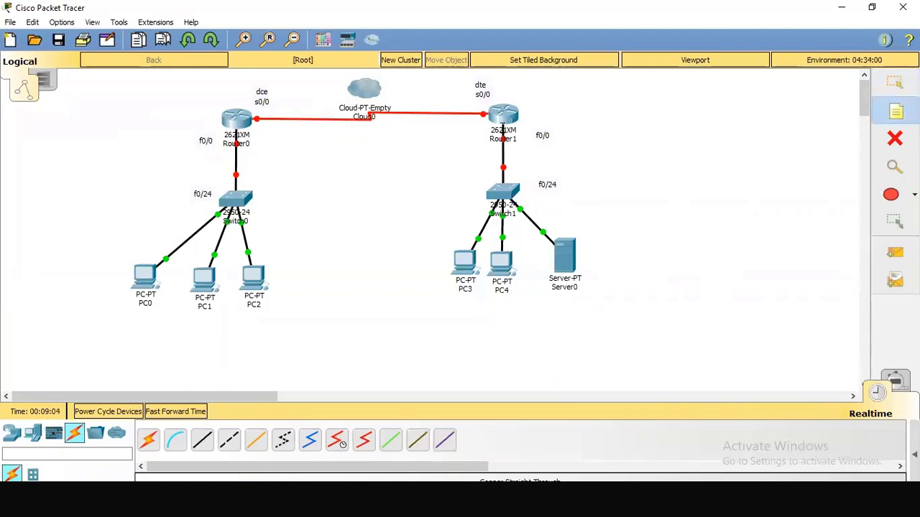
pyautogui.moveTo(503, 158)
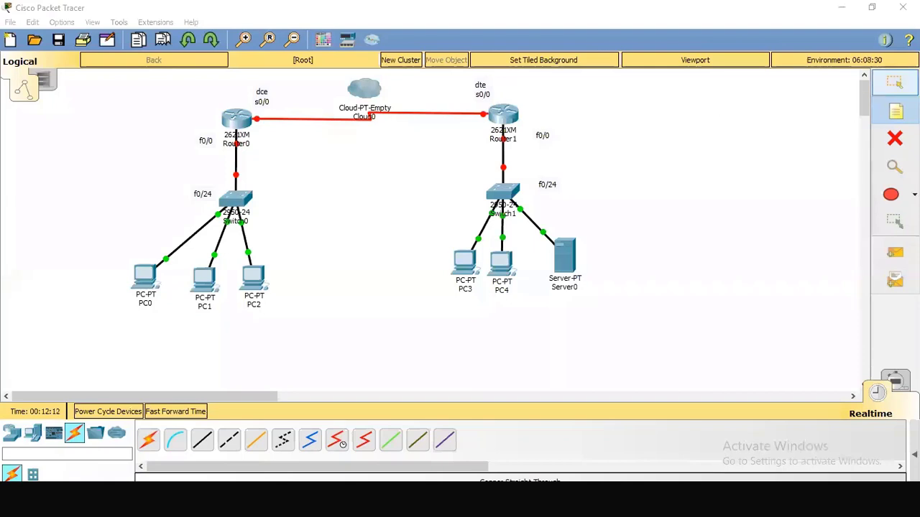
pyautogui.click(894, 110)
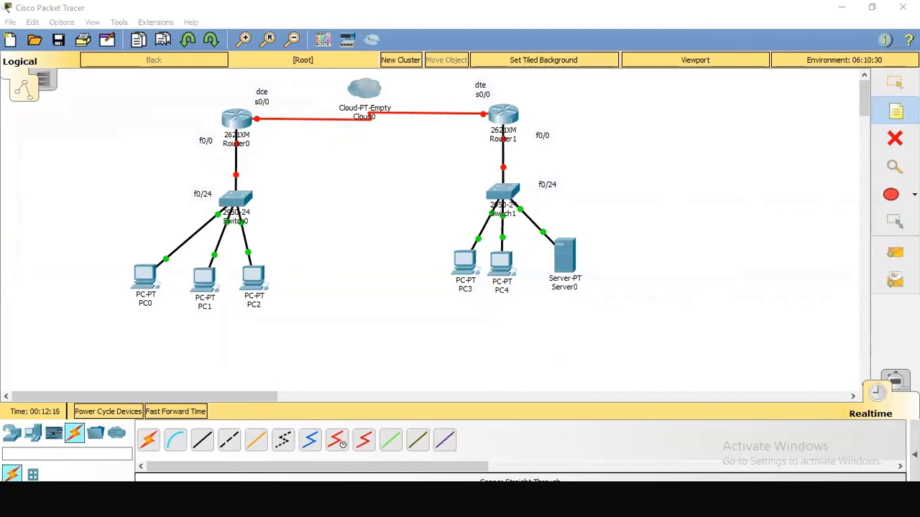
# - Draw a light-yellow filled ellipse with a black outline around Switch0 and its three PCs
pyautogui.click(914, 194)
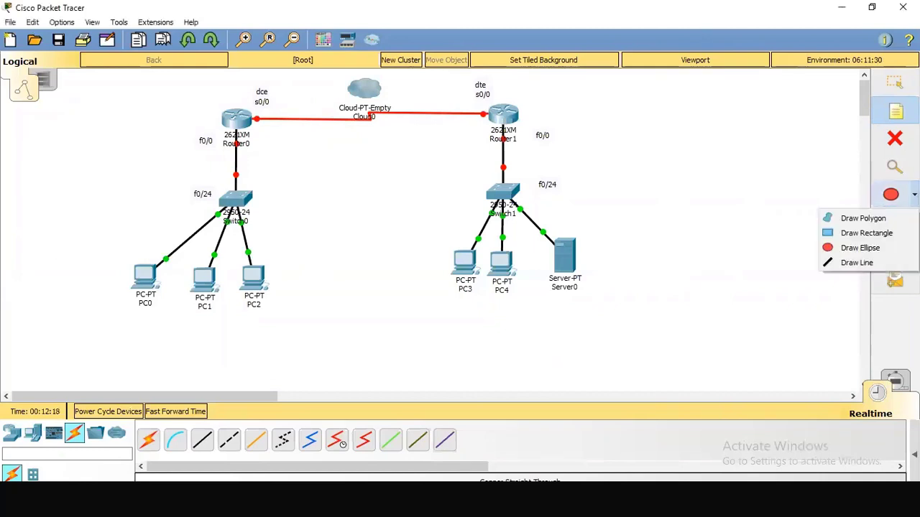
pyautogui.click(886, 251)
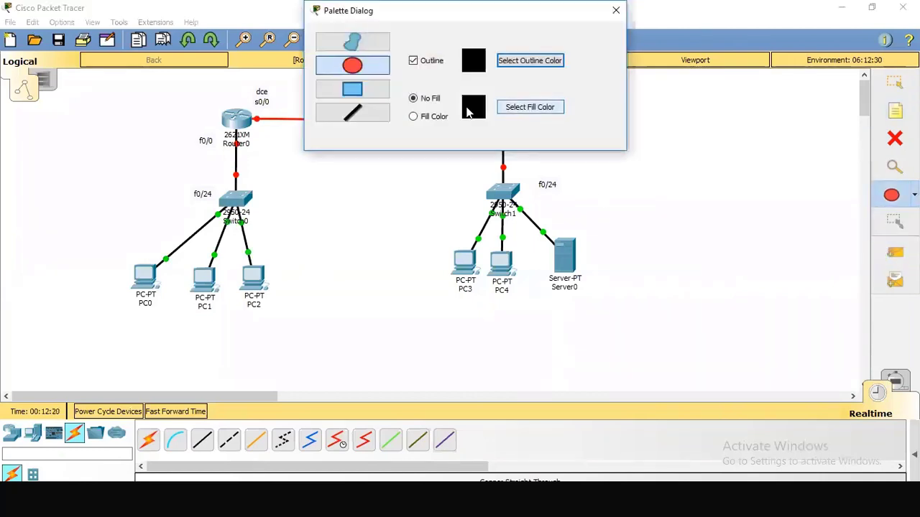
pyautogui.click(523, 109)
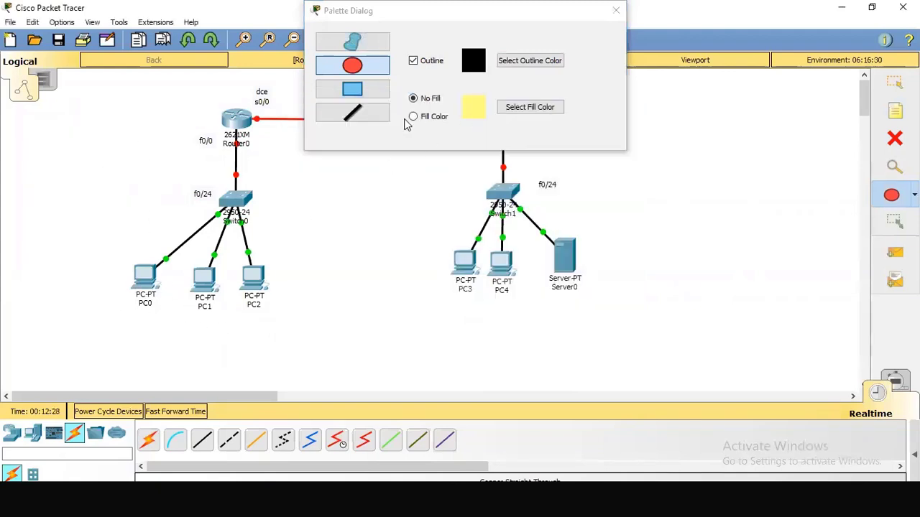
pyautogui.click(413, 117)
pyautogui.moveTo(116, 131); pyautogui.dragTo(332, 345)
# - Draw an ellipse filled with light cyan #aaffff around Switch1, PC3, PC4 and Server0
pyautogui.click(534, 109)
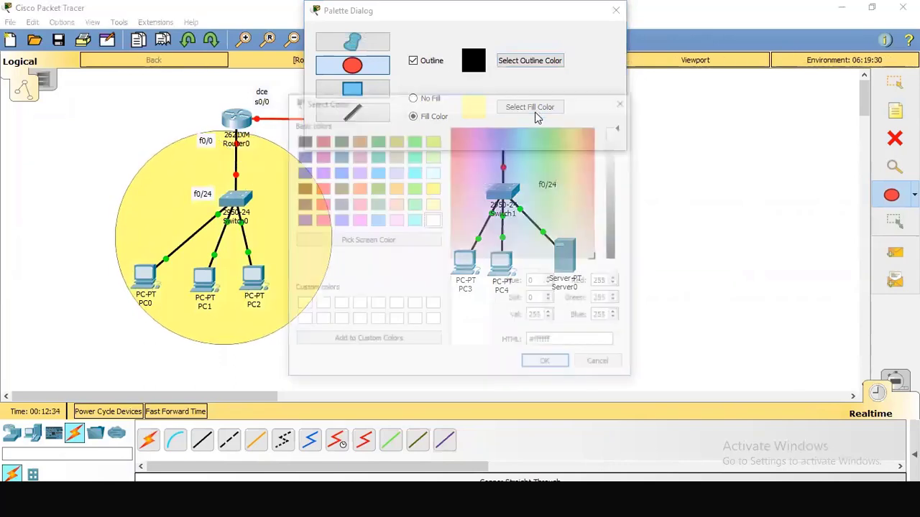
pyautogui.click(435, 174)
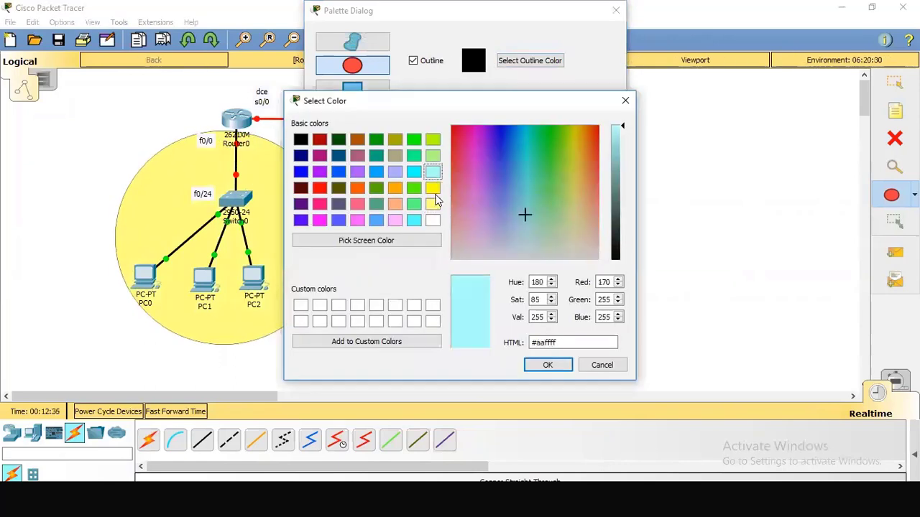
pyautogui.click(546, 364)
pyautogui.moveTo(518, 14); pyautogui.dragTo(212, 45)
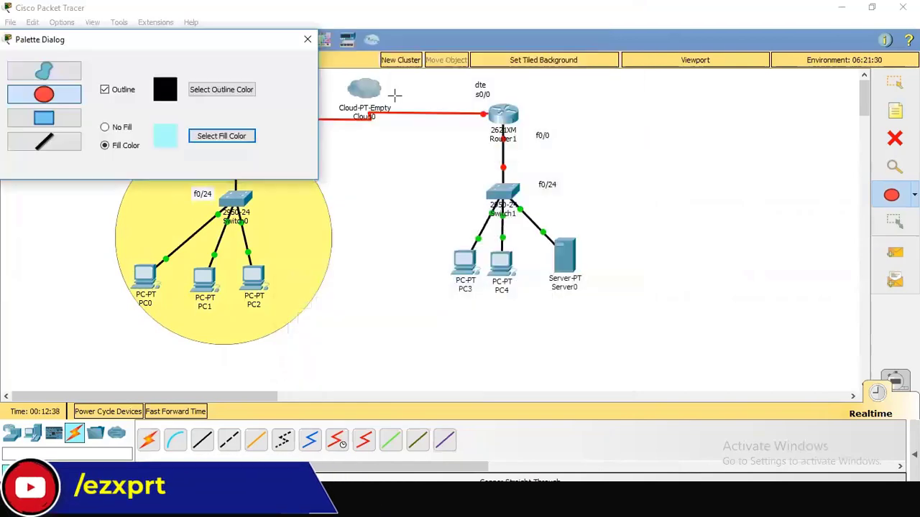
pyautogui.moveTo(432, 118)
pyautogui.mouseDown()
pyautogui.moveTo(447, 228)
pyautogui.moveTo(570, 335)
pyautogui.moveTo(604, 339)
pyautogui.moveTo(626, 363)
pyautogui.mouseUp()
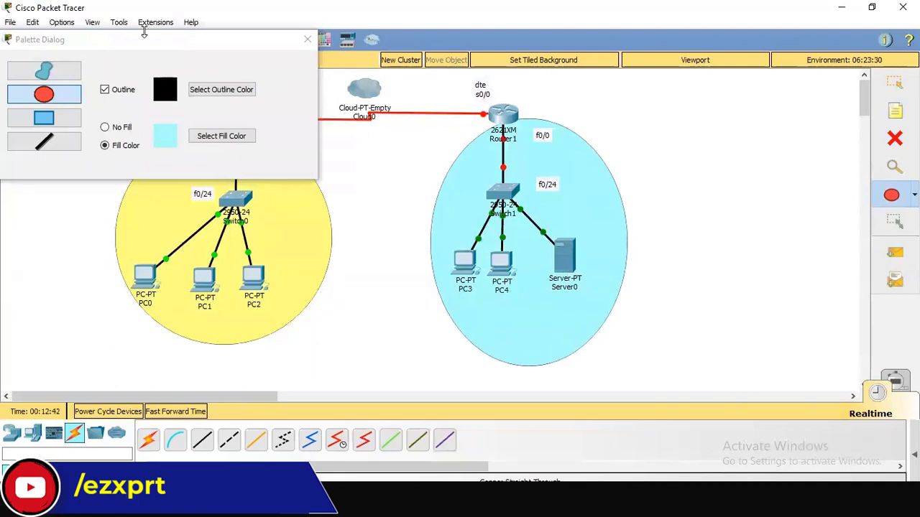
# - Draw a flat ellipse filled with green #00ff7f over the serial link between Router0 and Router1, and close the drawing palette
pyautogui.click(149, 65)
pyautogui.moveTo(119, 41); pyautogui.dragTo(352, 253)
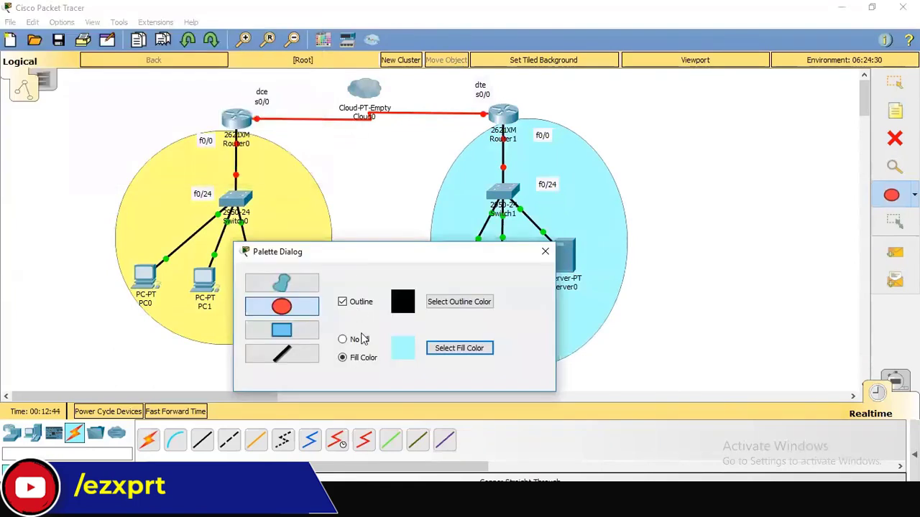
pyautogui.click(439, 352)
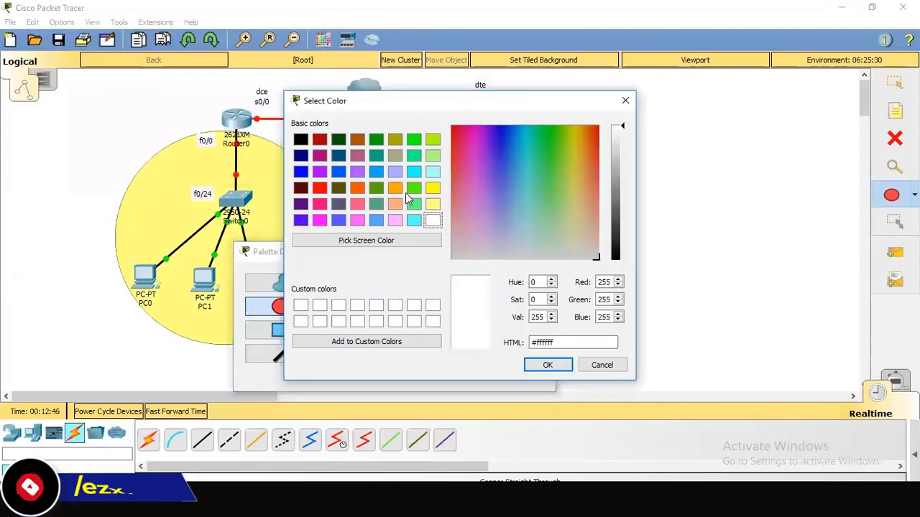
pyautogui.click(414, 155)
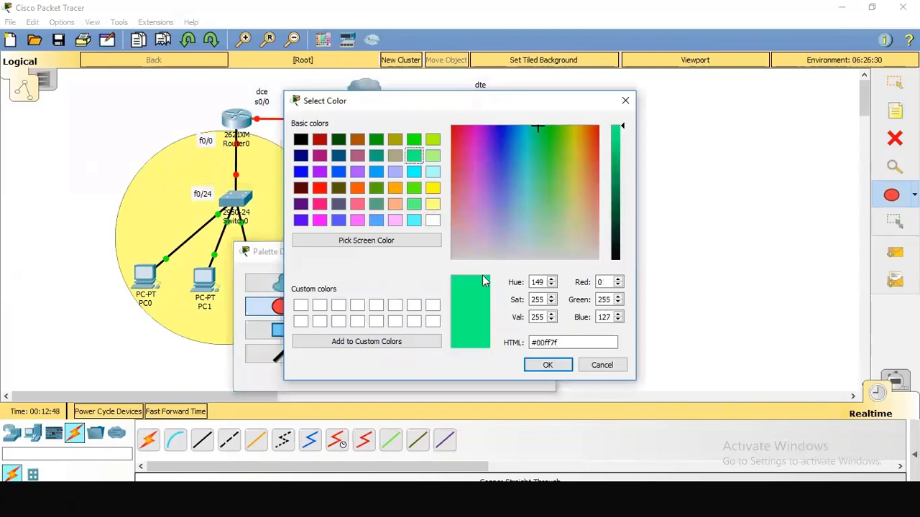
pyautogui.click(548, 366)
pyautogui.moveTo(253, 101)
pyautogui.mouseDown()
pyautogui.moveTo(312, 133)
pyautogui.moveTo(425, 138)
pyautogui.mouseUp()
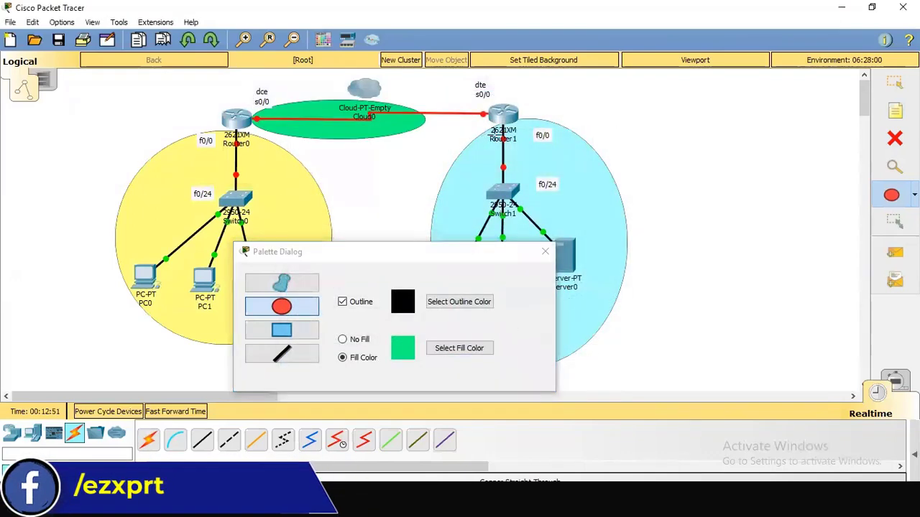
pyautogui.moveTo(495, 134); pyautogui.dragTo(495, 133)
pyautogui.click(547, 253)
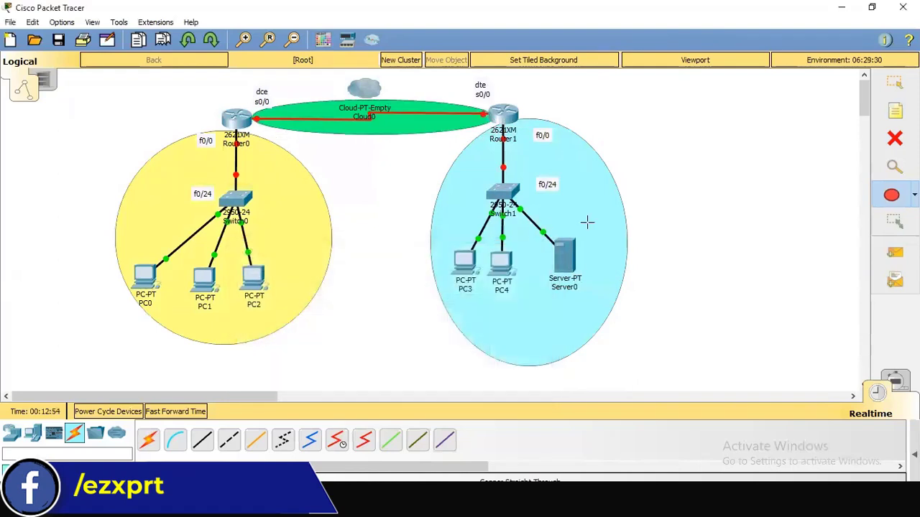
# - Place a network address note reading 2000.100.50.0/24 inside the yellow ellipse, above PC0
pyautogui.click(894, 111)
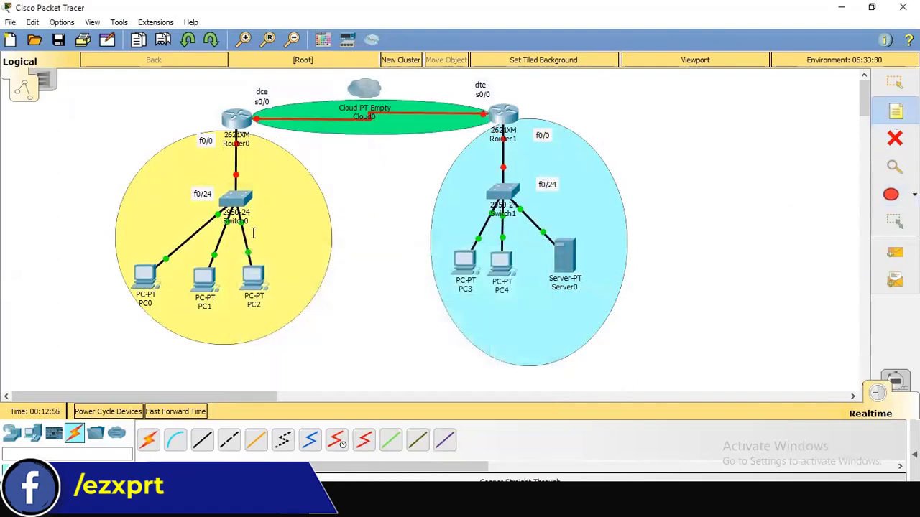
pyautogui.click(118, 219)
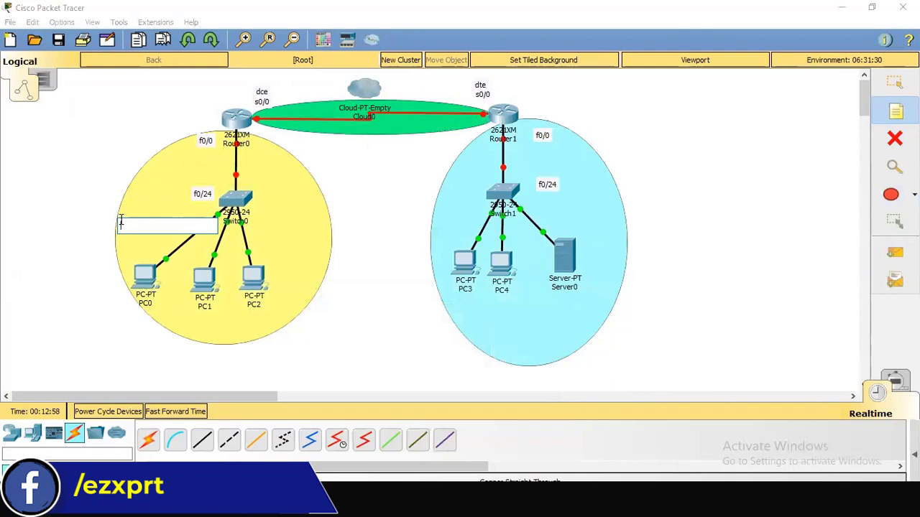
pyautogui.write('2000.100.5')
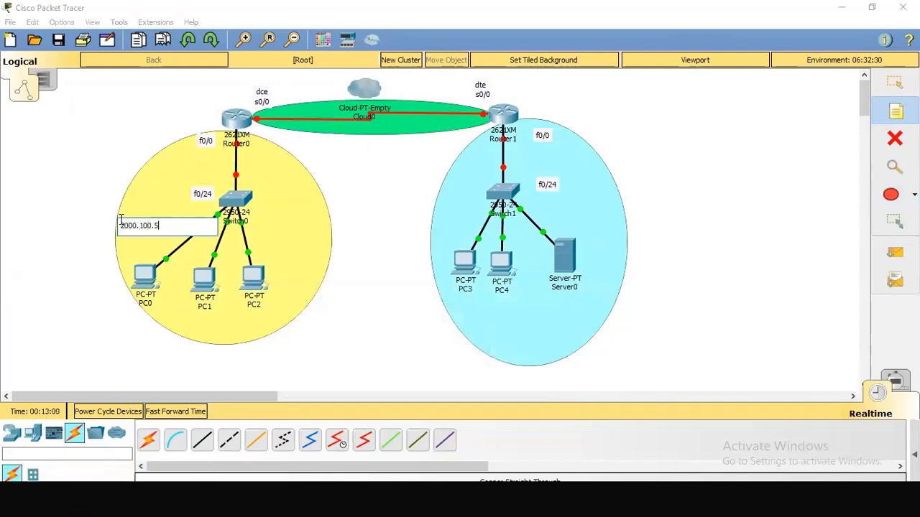
pyautogui.write('0.0/24')
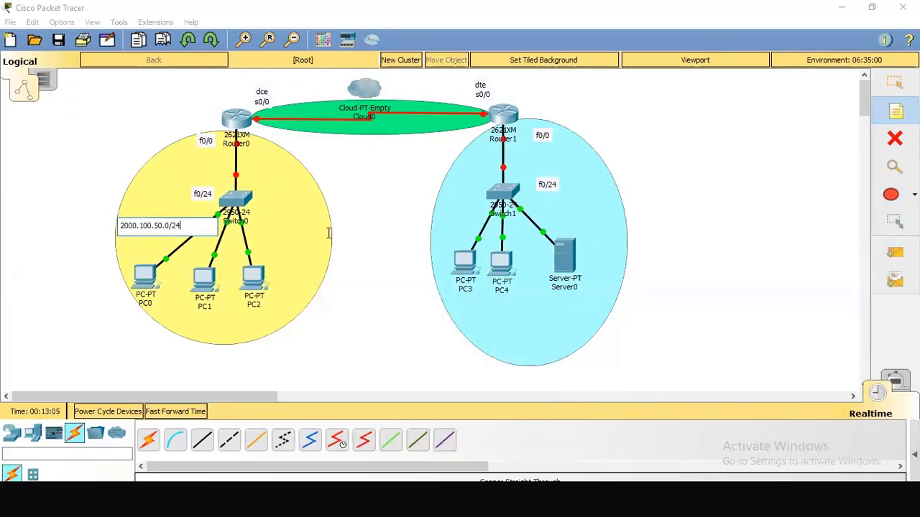
# - Place network notes reading 200.100.100.0/24 inside the cyan ellipse, above Server0, and 1.0.0.0/8 at the lower edge of the green ellipse
pyautogui.click(574, 208)
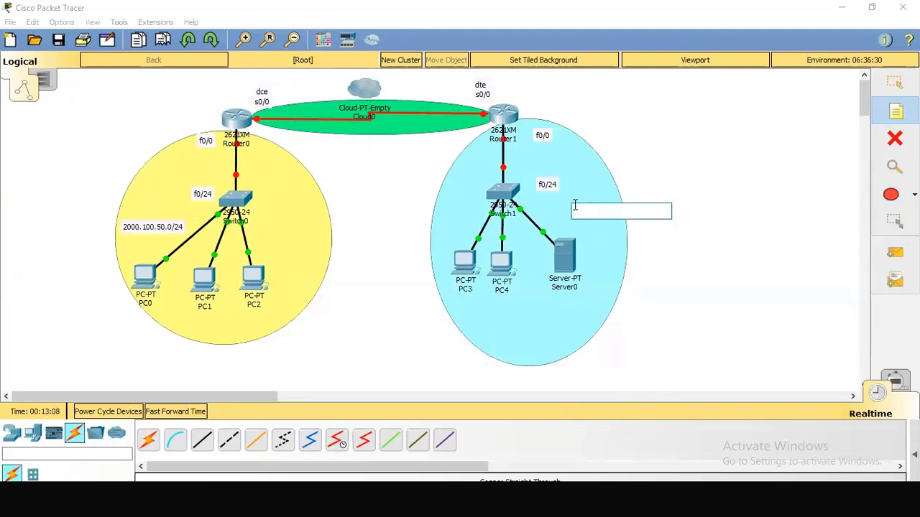
pyautogui.write('200.100.')
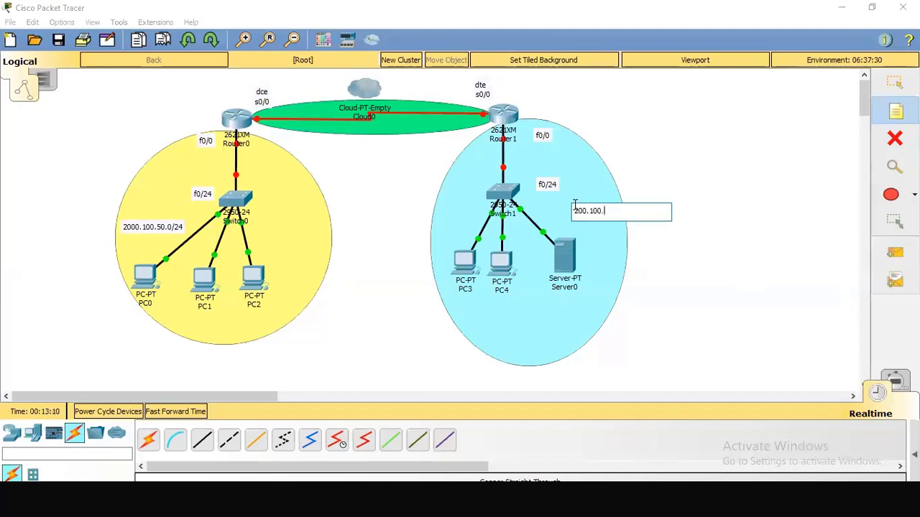
pyautogui.write('100.0/24')
pyautogui.click(357, 134)
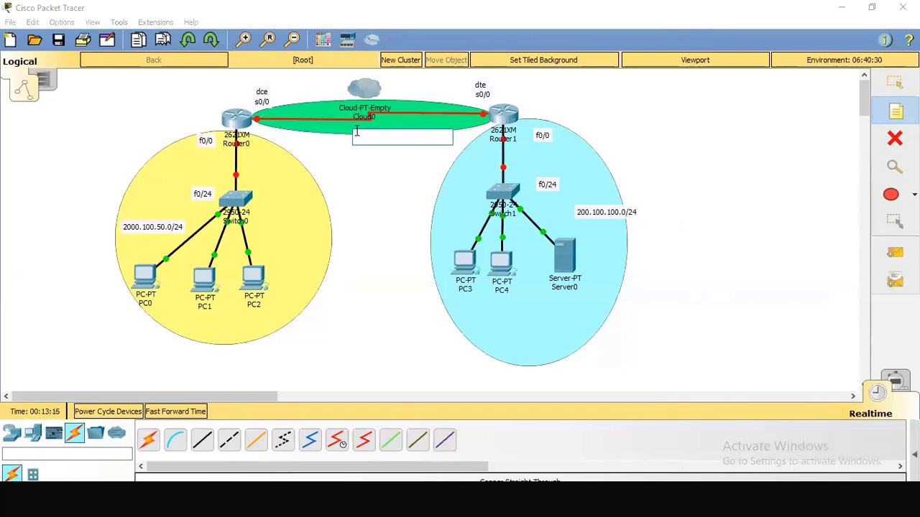
pyautogui.write('1.0.0.0')
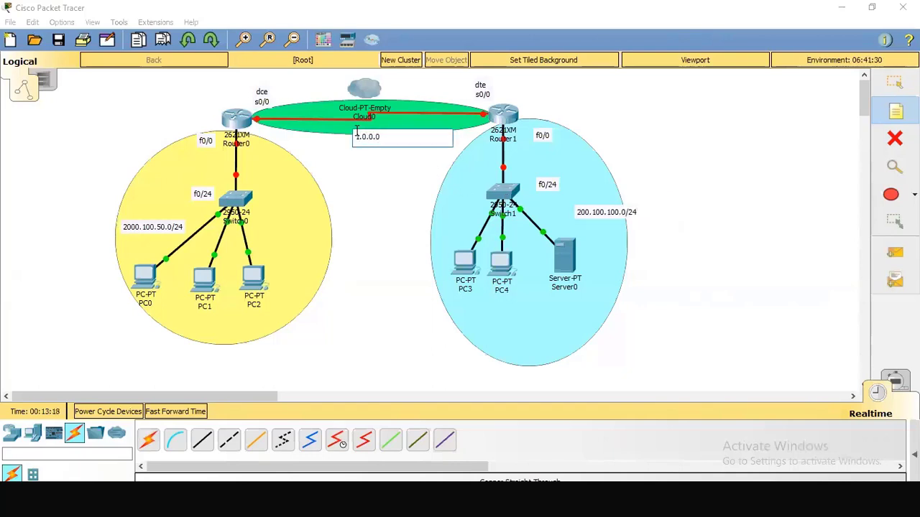
pyautogui.write('/8')
pyautogui.click(722, 137)
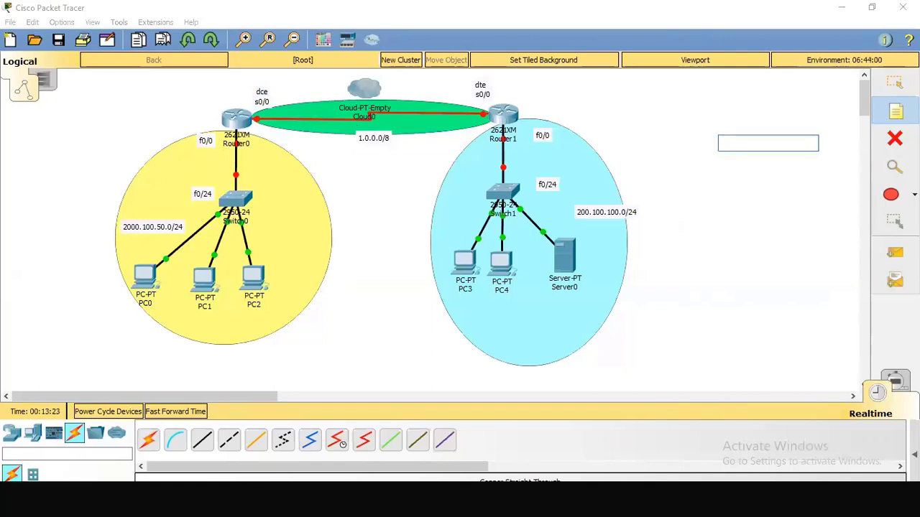
# - Delete the unused Cloud0 device above the serial link and leave delete mode
pyautogui.click(894, 139)
pyautogui.click(364, 88)
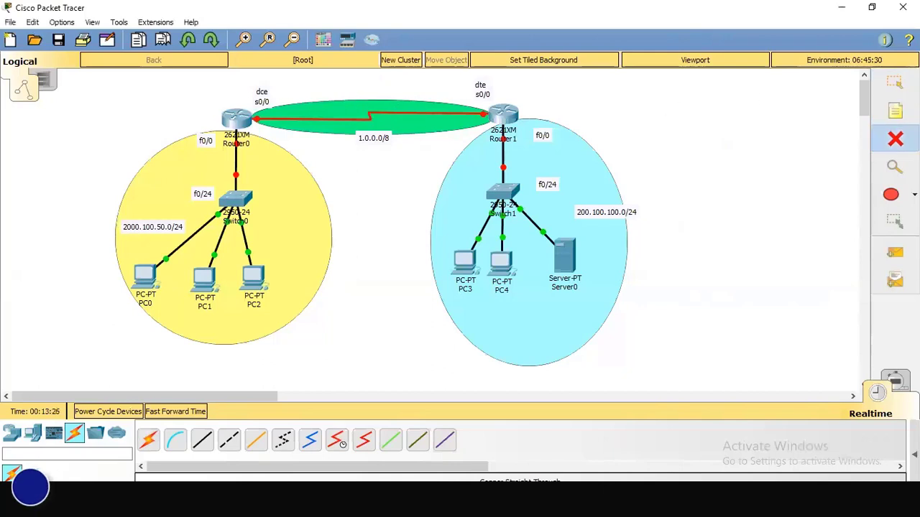
pyautogui.press('Escape')
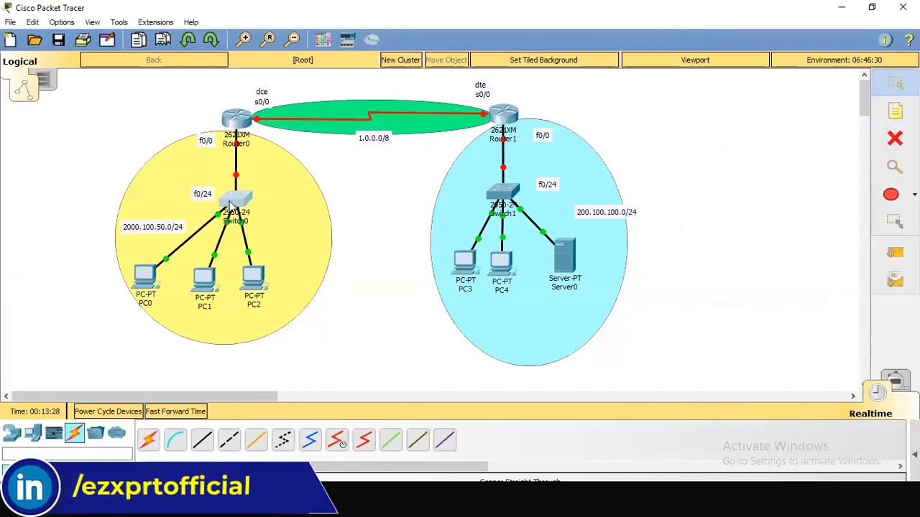
# - Reposition the f0/24 label beside Switch0 and the f0/0 label beside Router0, and spread the PCs at both sites apart
pyautogui.moveTo(230, 205); pyautogui.dragTo(194, 189)
pyautogui.moveTo(205, 144); pyautogui.dragTo(209, 140)
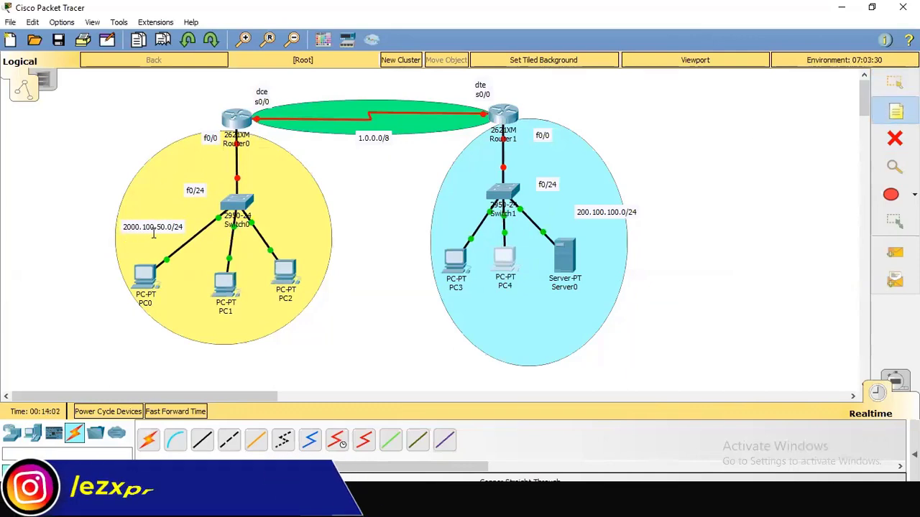
# - Place address notes reading 200.100.50.1 next to Router0's f0/0 label and 200.100.50.2 below PC0
pyautogui.click(152, 133)
pyautogui.write('200.100.')
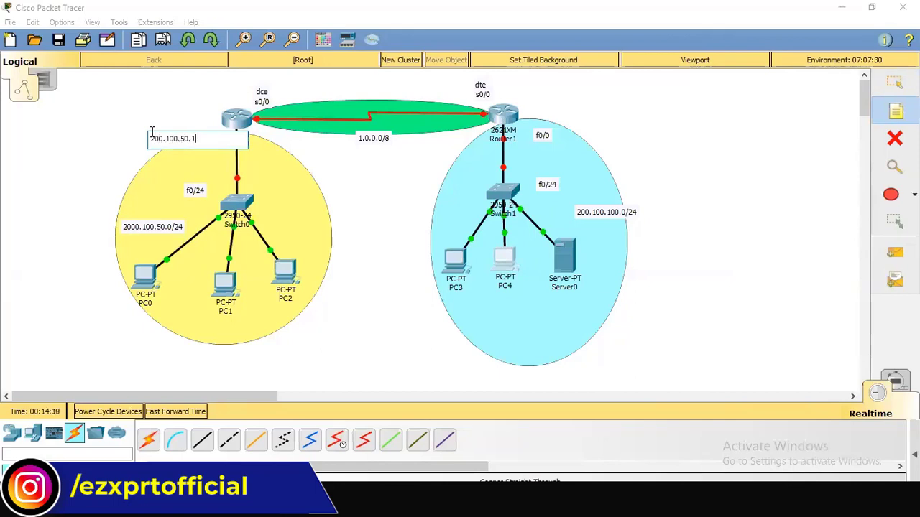
pyautogui.write('50.1')
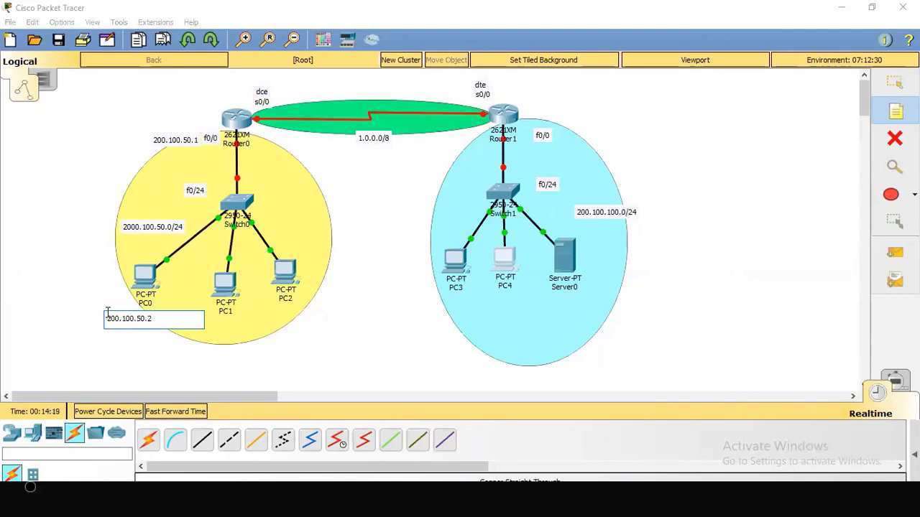
pyautogui.click(248, 337)
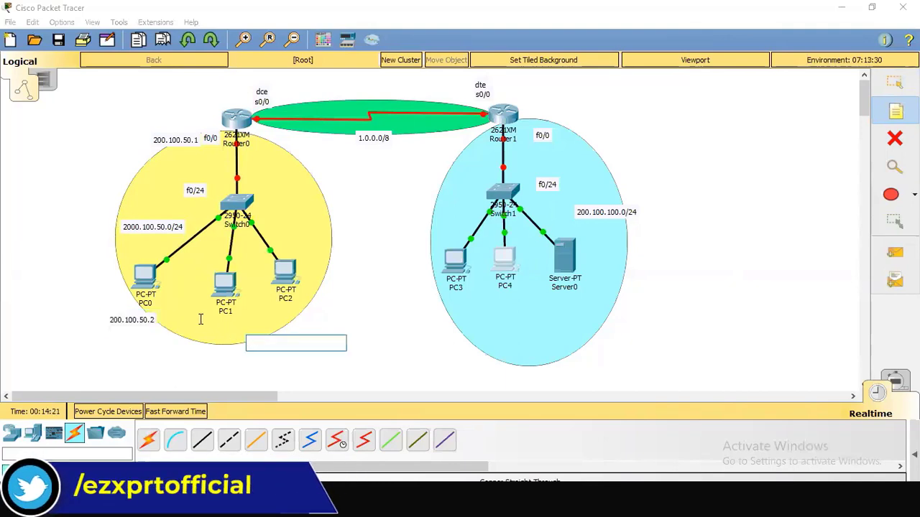
# - Place address notes reading 200.100.50.3 below PC1 and 200.100.50.4 below PC2
pyautogui.click(194, 321)
pyautogui.write('200.')
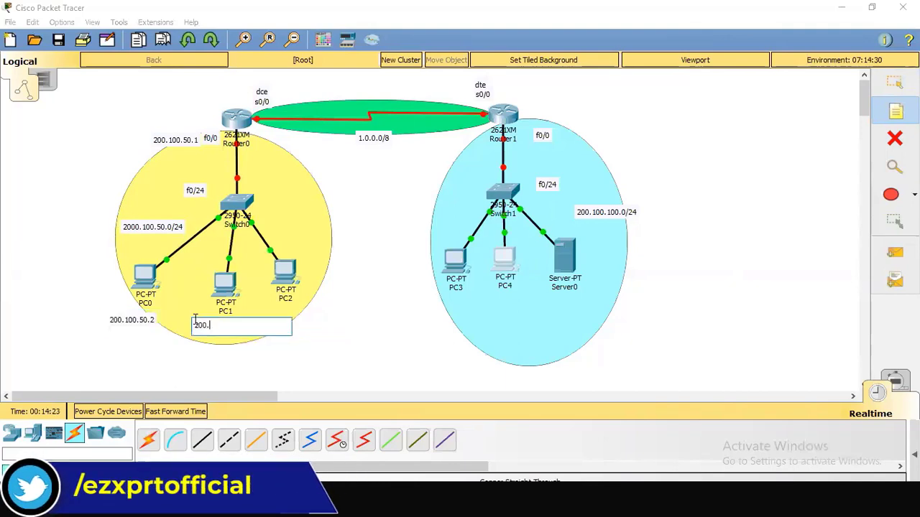
pyautogui.write('100.50.3')
pyautogui.click(321, 316)
pyautogui.click(270, 318)
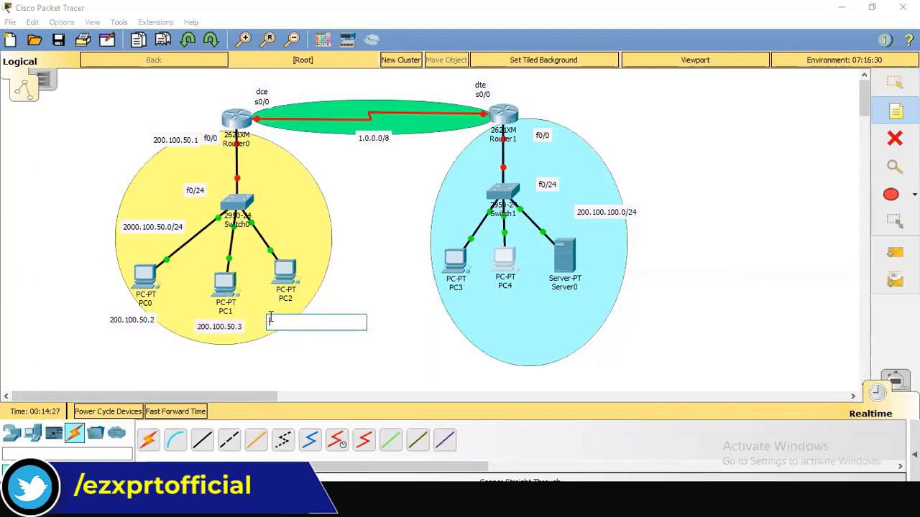
pyautogui.write('200.100.50.4')
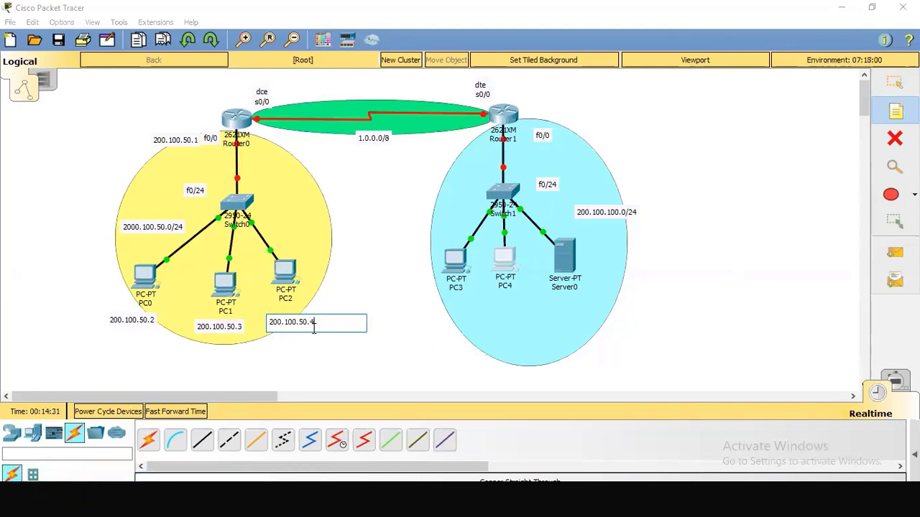
pyautogui.click(366, 178)
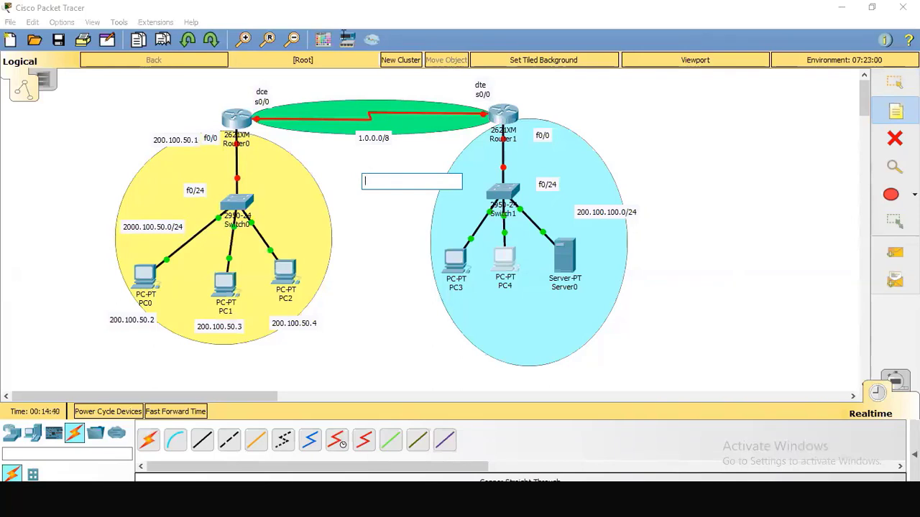
# - Place an address note reading 200.100.100.1 next to Router1's f0/0 label
pyautogui.click(562, 126)
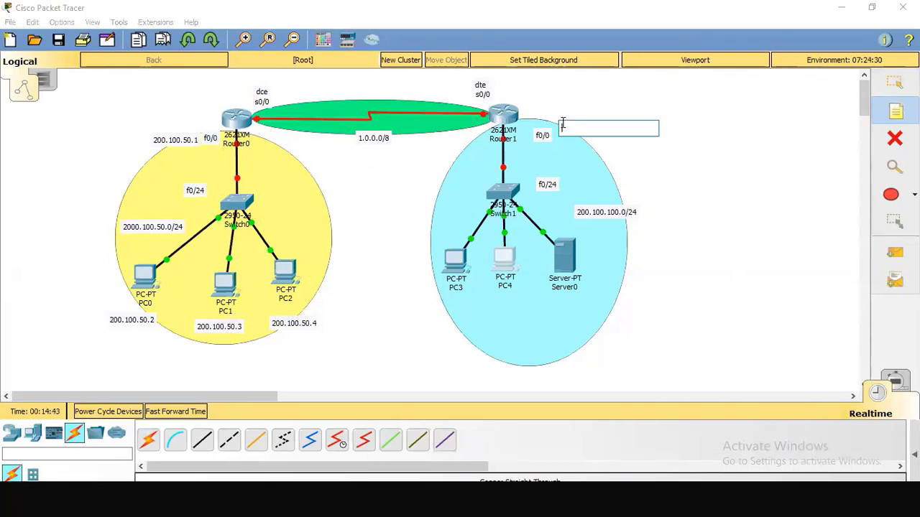
pyautogui.write('200')
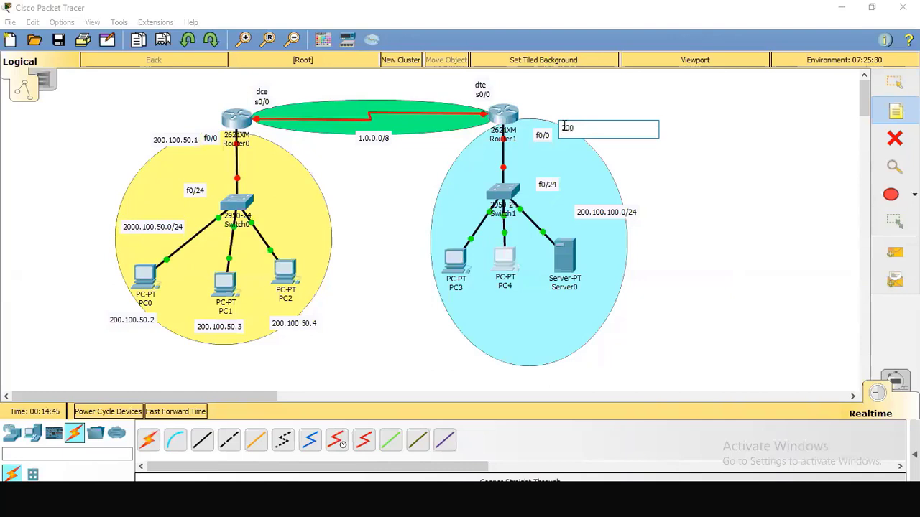
pyautogui.write('.100.100.1')
# - Place an address note reading 200.100.100.2 below PC3
pyautogui.click(414, 298)
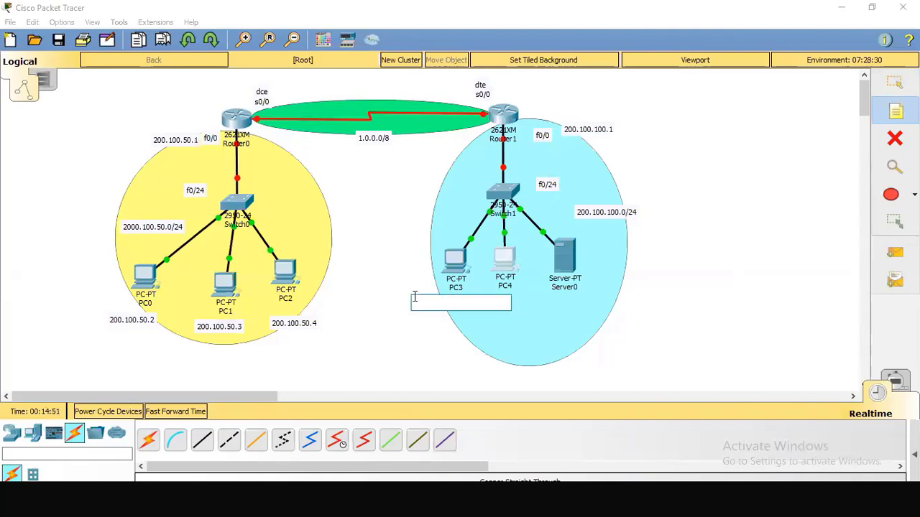
pyautogui.write('200.100.50')
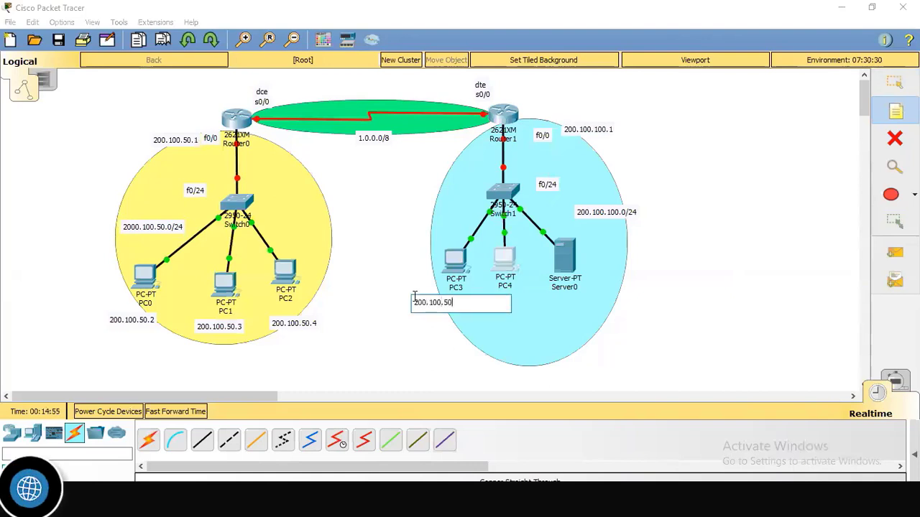
pyautogui.press('BackSpace')
pyautogui.press('BackSpace')
pyautogui.press('BackSpace')
pyautogui.write('00.100.2')
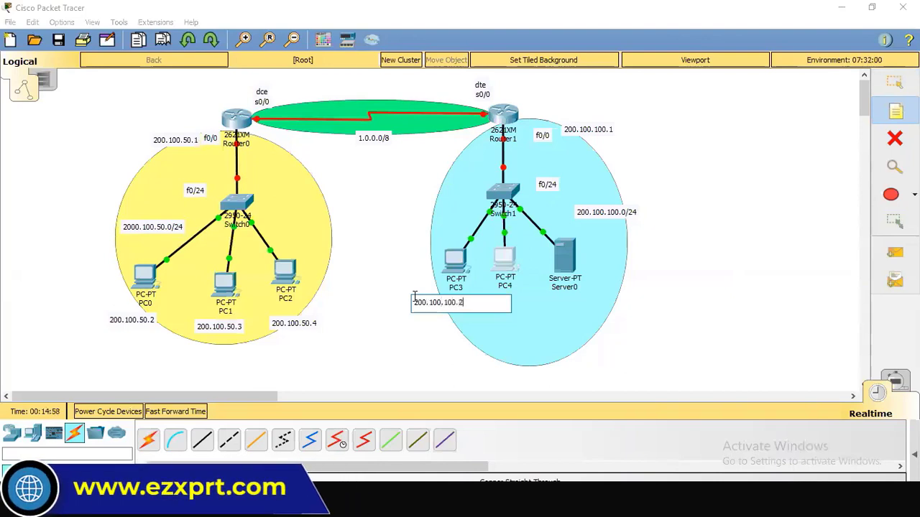
pyautogui.click(537, 336)
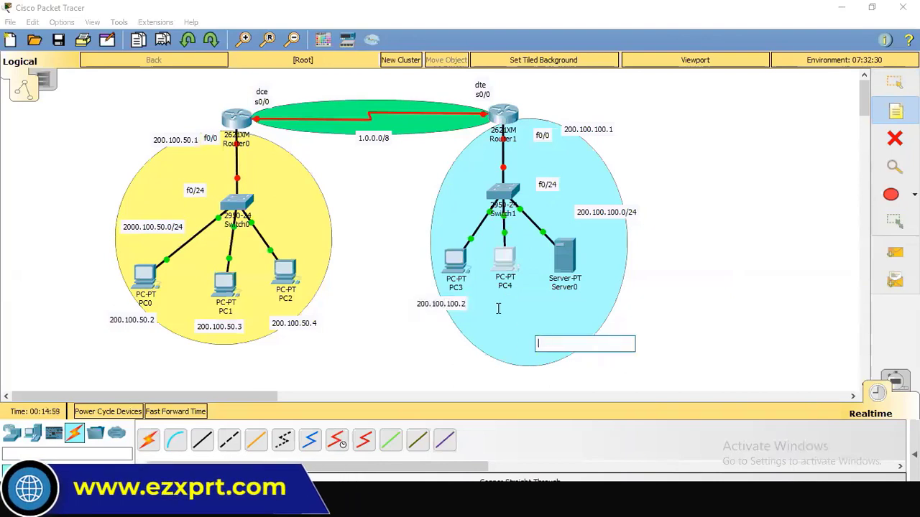
# - Place address notes reading 200.100.100.3 below PC4 and 200.100.100.4 below Server0
pyautogui.click(483, 303)
pyautogui.write('200.100.100.3')
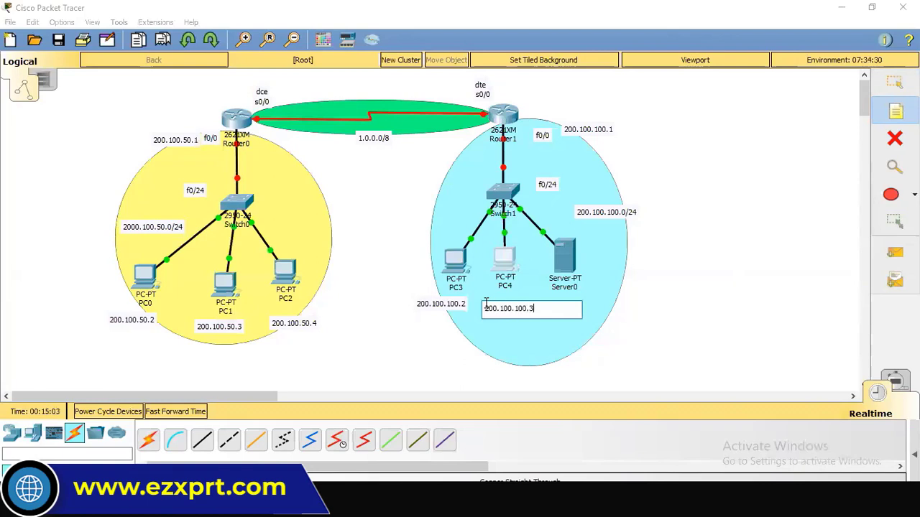
pyautogui.click(565, 306)
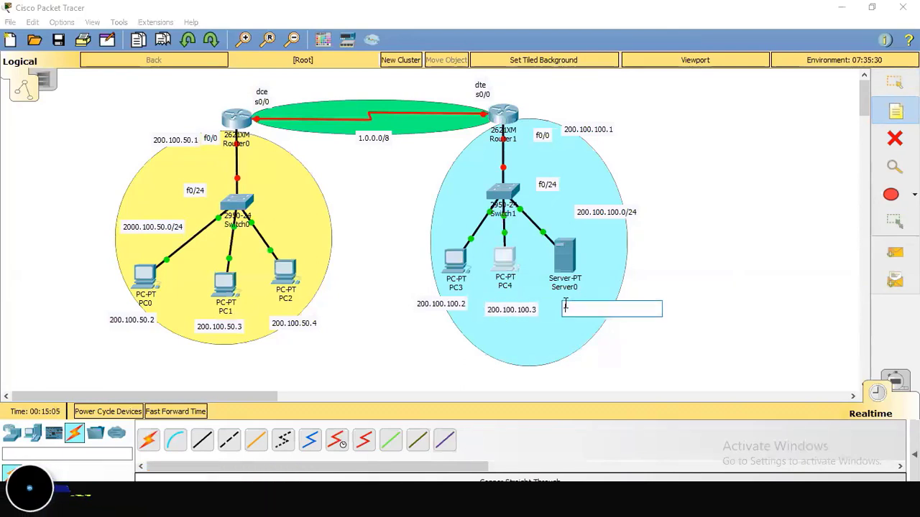
pyautogui.write('200.100.')
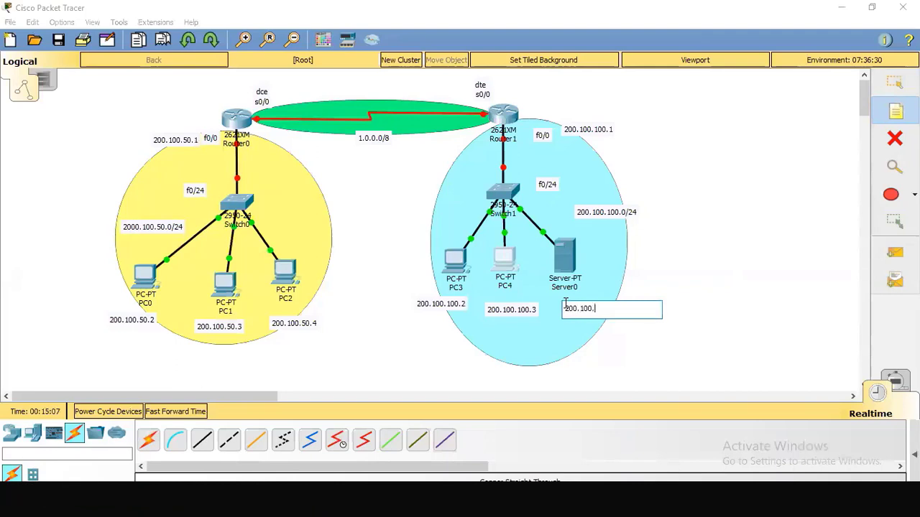
pyautogui.write('100.4')
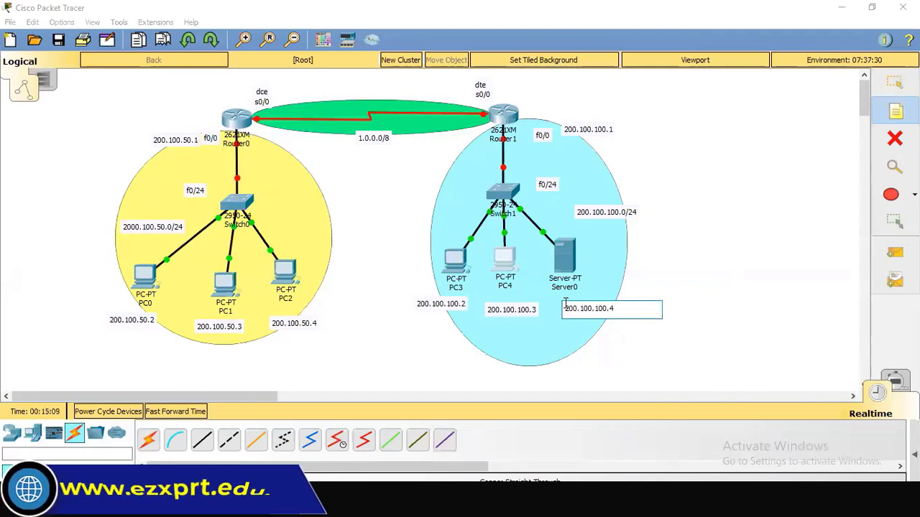
pyautogui.click(725, 235)
# - Move the 200.100.100.1 note closer to Router1, just above its f0/0 label
pyautogui.click(894, 83)
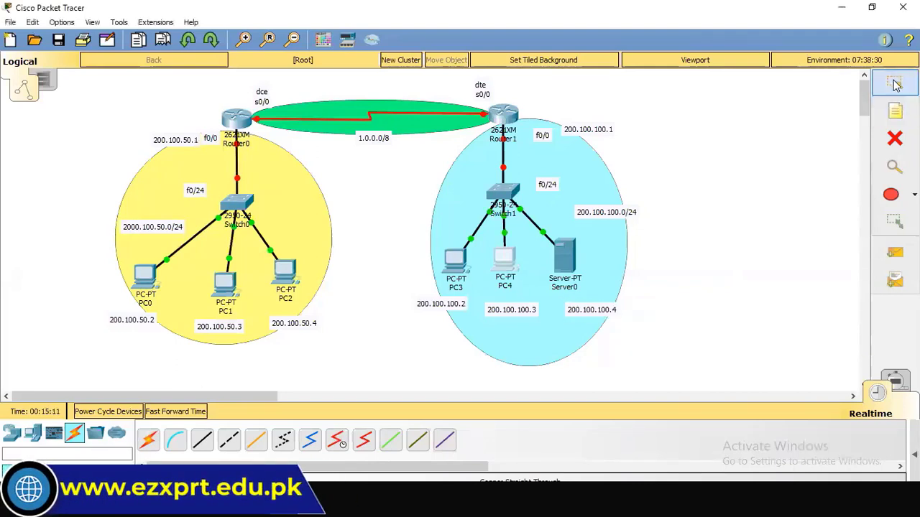
pyautogui.moveTo(589, 130); pyautogui.dragTo(577, 123)
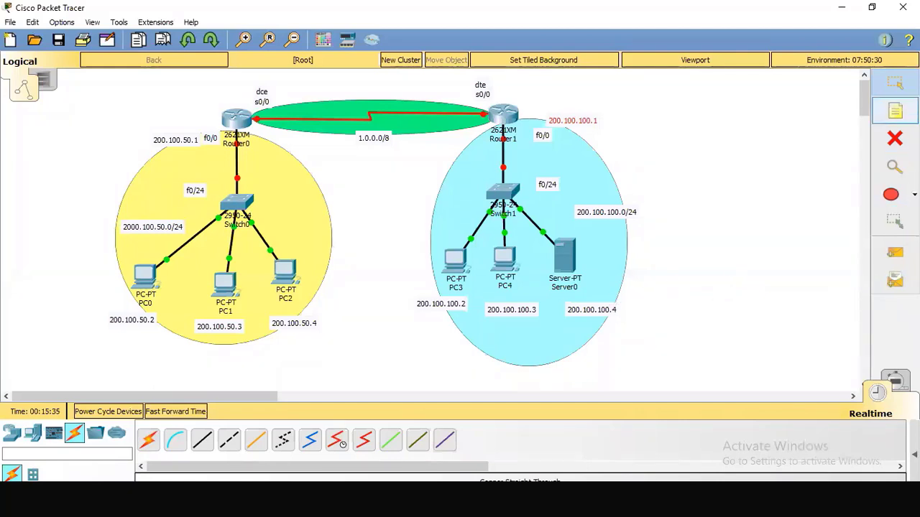
# - Place serial address notes reading 1.1.1.1/8 beside Router0 and 1.1.1.2/8 beside Router1 on the green ellipse, and return to selection mode
pyautogui.click(895, 111)
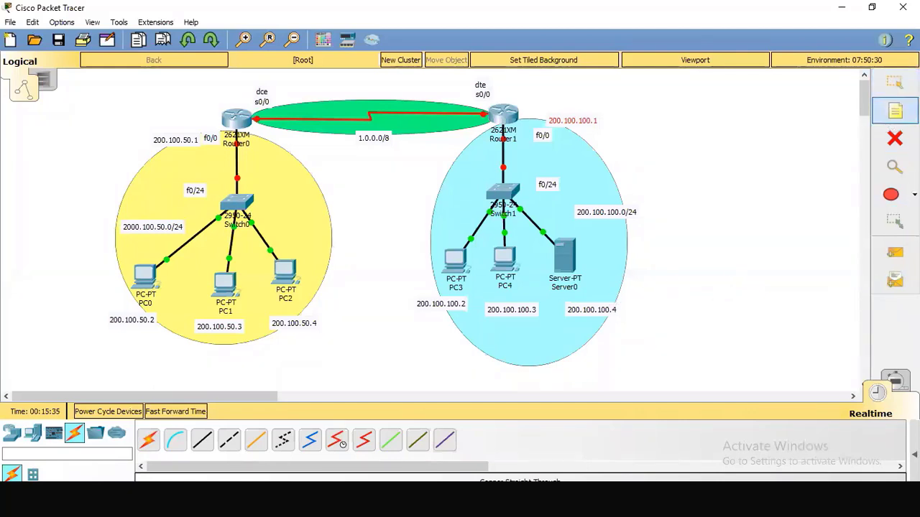
pyautogui.click(275, 103)
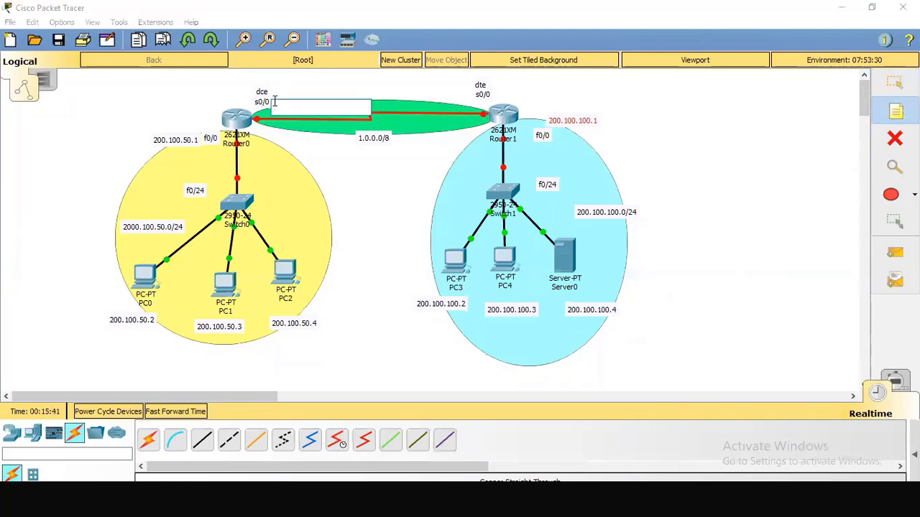
pyautogui.write('1.1.1.1')
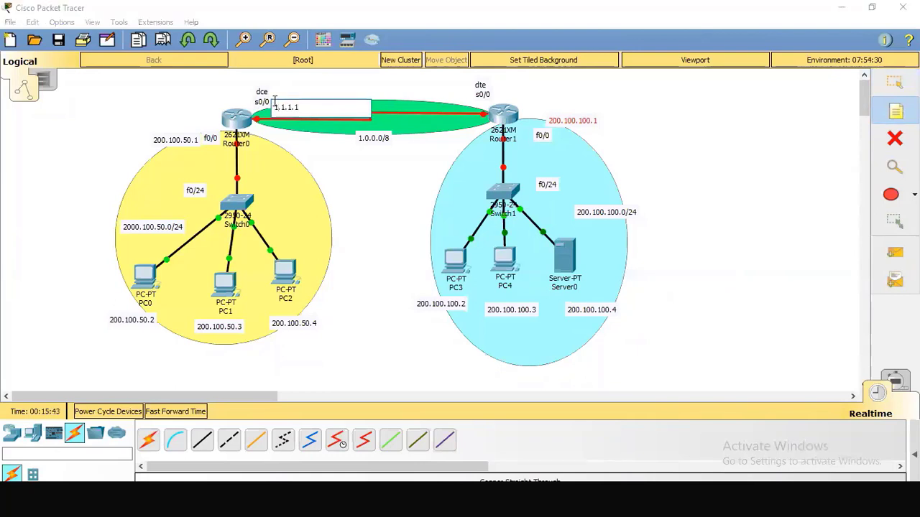
pyautogui.write('/8')
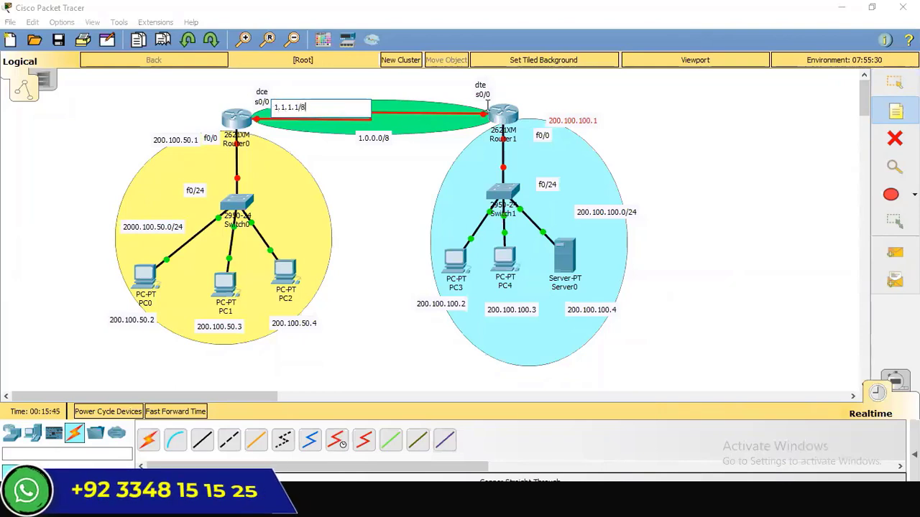
pyautogui.click(445, 102)
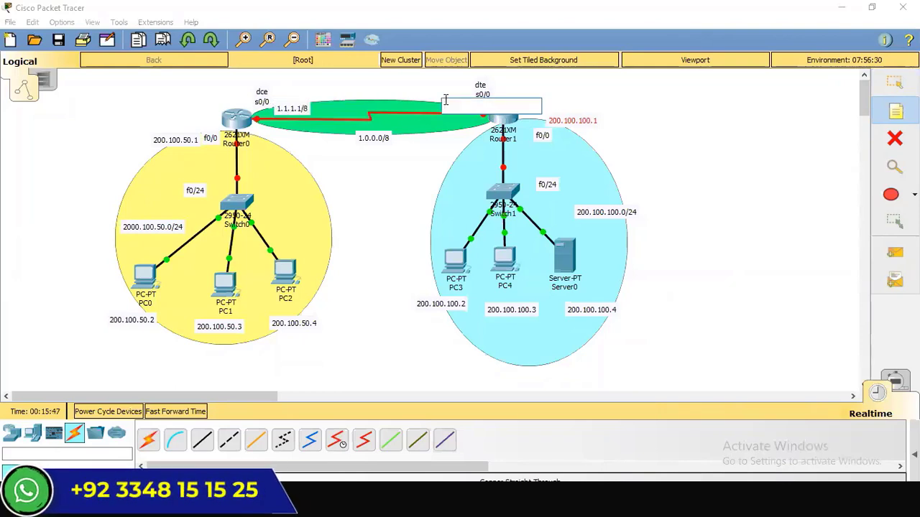
pyautogui.write('1.1.1.2/8')
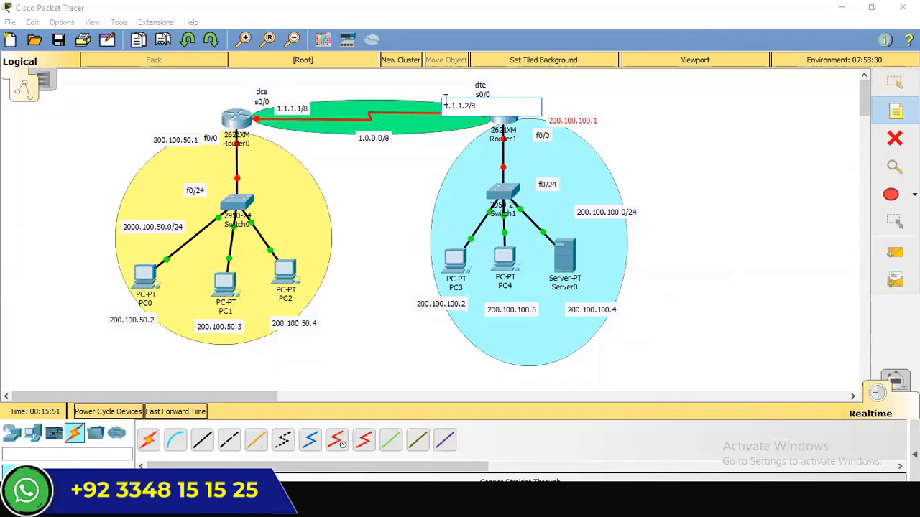
pyautogui.click(725, 88)
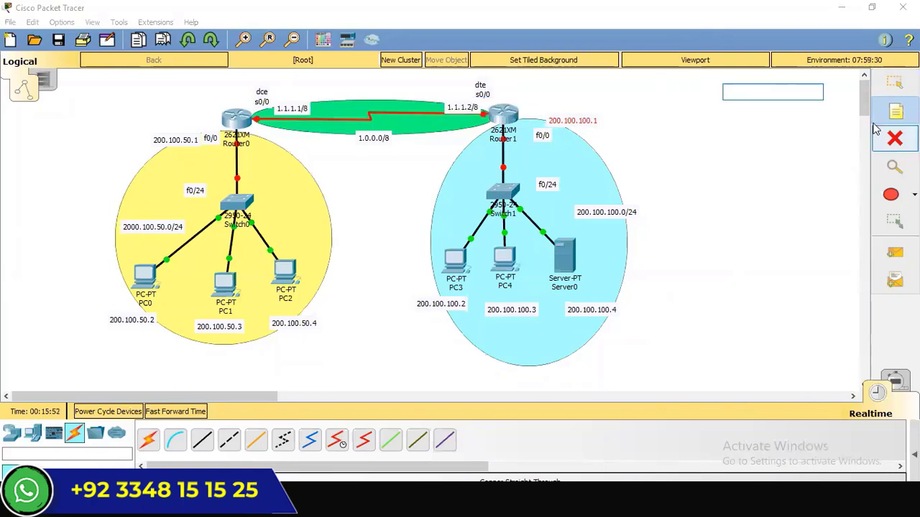
pyautogui.click(892, 86)
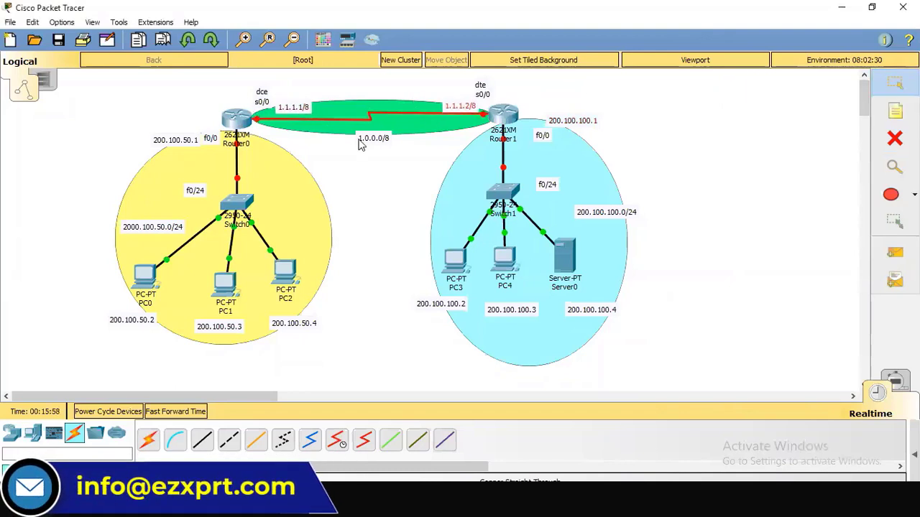
# - Move the 1.0.0.0/8 network note slightly up onto the lower edge of the green ellipse
pyautogui.moveTo(360, 141); pyautogui.dragTo(368, 105)
pyautogui.moveTo(365, 147)
pyautogui.mouseDown()
pyautogui.moveTo(359, 87)
pyautogui.moveTo(365, 144)
pyautogui.mouseUp()
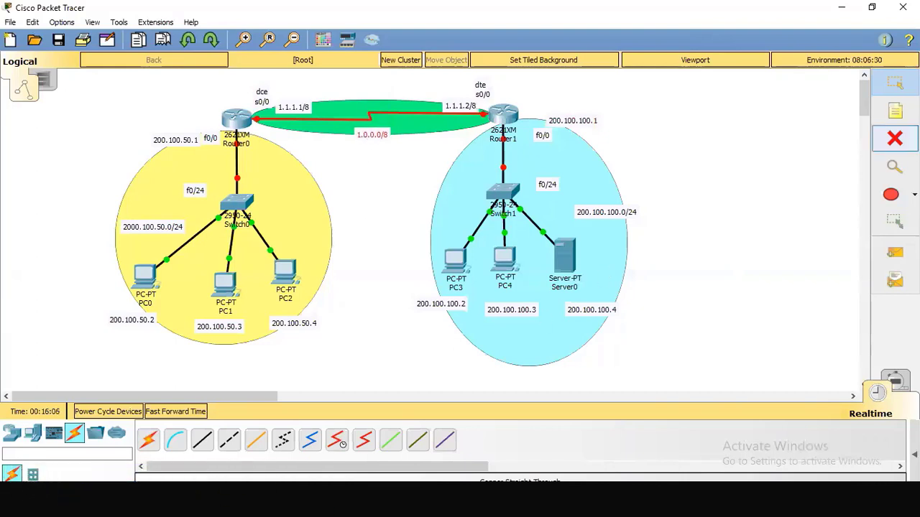
# - Place name notes reading SW-A beside Switch0 and SW-B beside Switch1
pyautogui.click(895, 111)
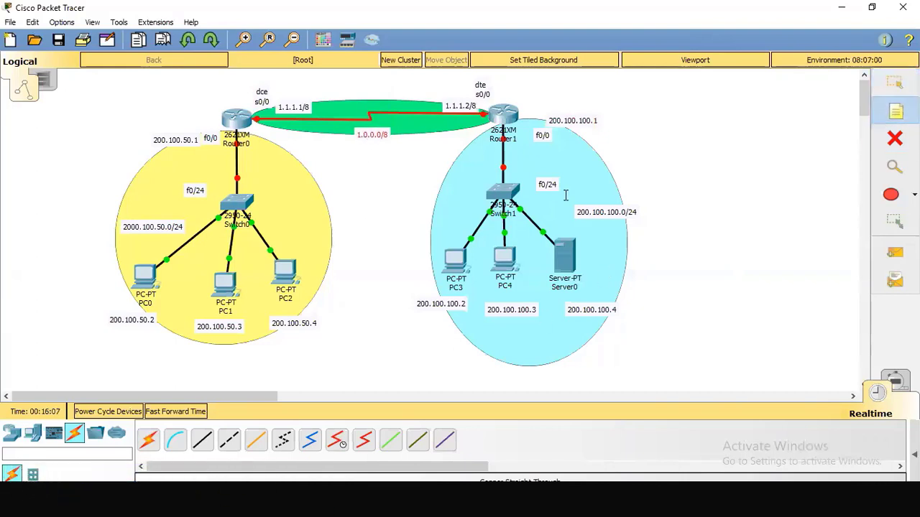
pyautogui.click(270, 199)
pyautogui.write('SW')
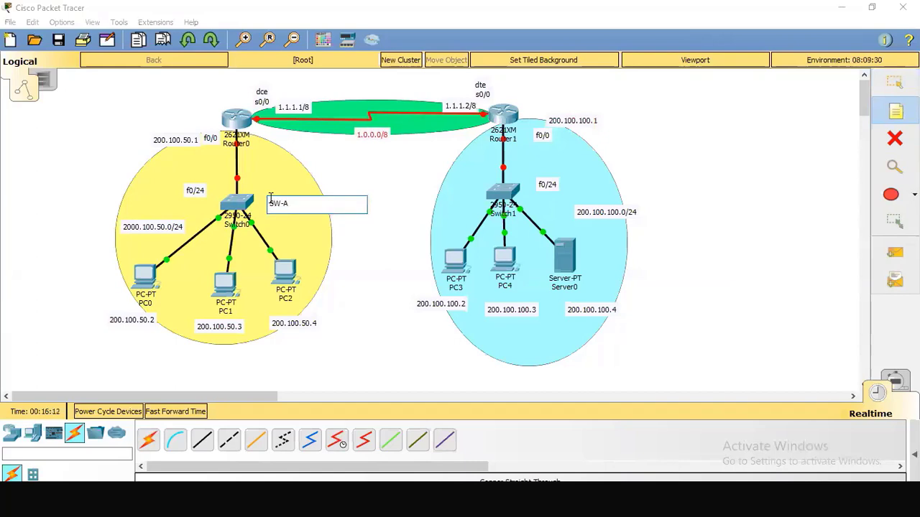
pyautogui.write('-A')
pyautogui.click(448, 197)
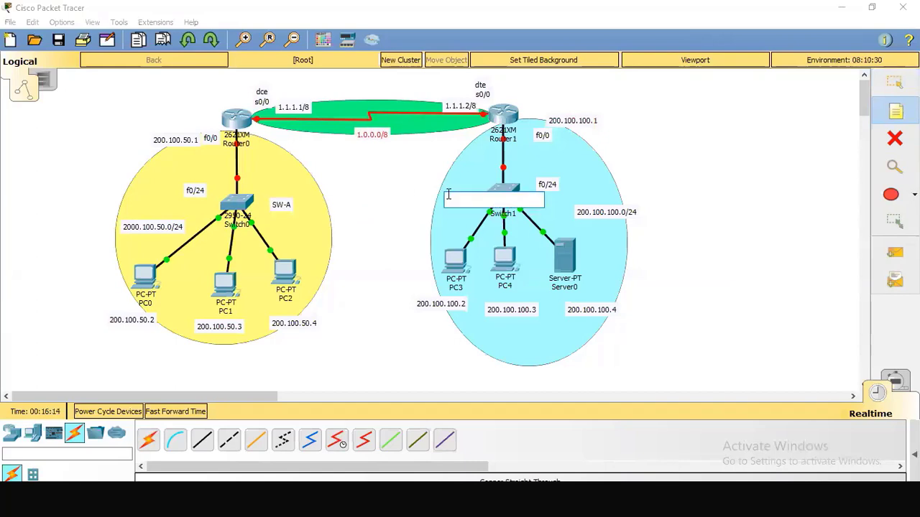
pyautogui.write('SW-B')
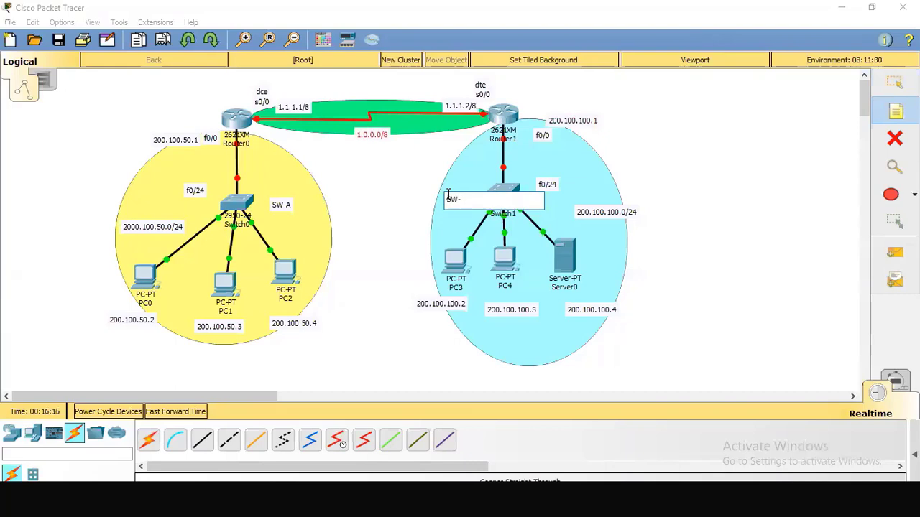
# - Place name notes reading R1 above Router0 and R2 above Router1
pyautogui.click(231, 98)
pyautogui.write('R')
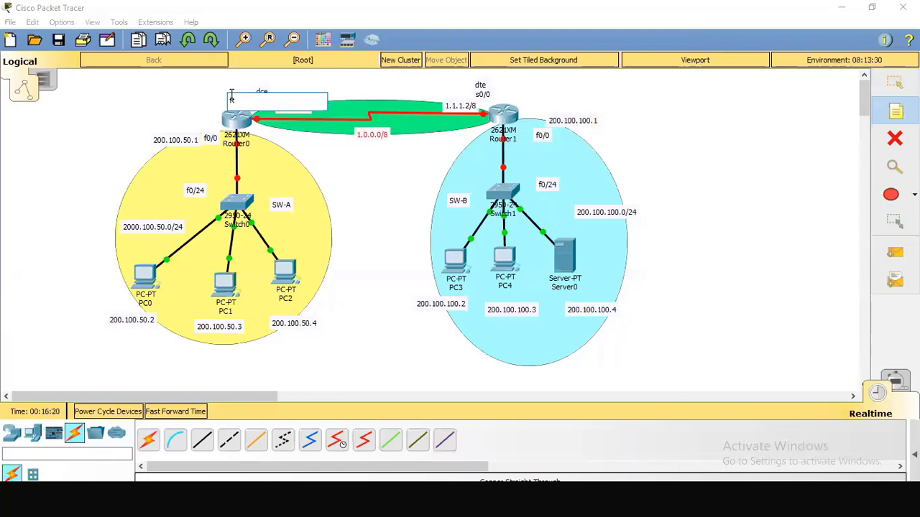
pyautogui.write('1')
pyautogui.click(497, 89)
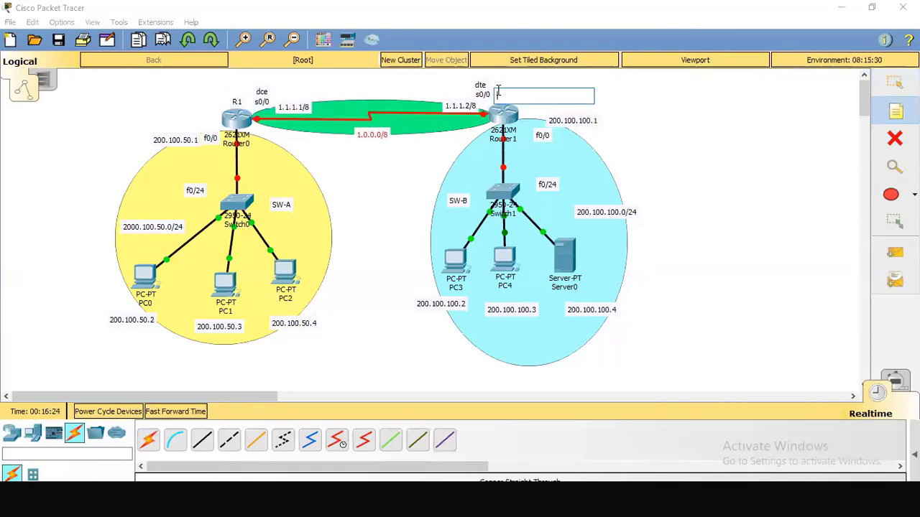
pyautogui.write('R2')
pyautogui.click(759, 156)
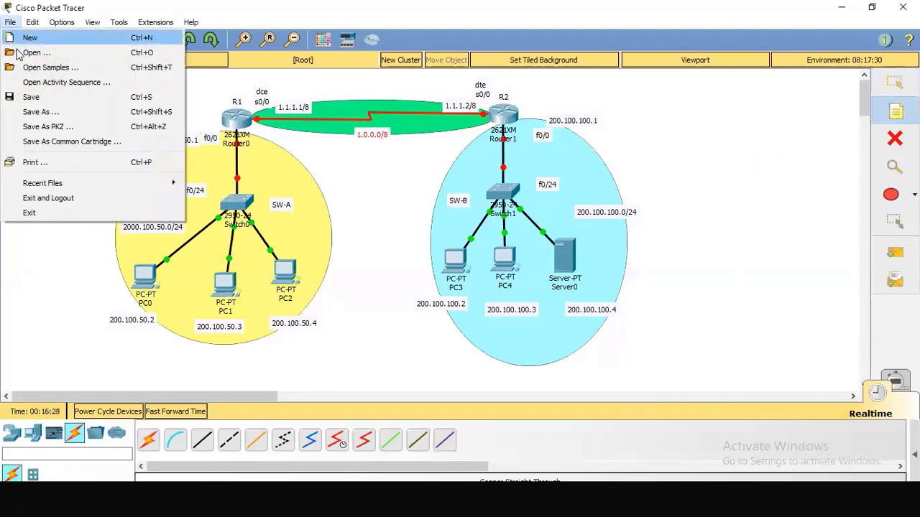
# - Save the topology in the session-7-topology folder inside ccna-9pm on the LENOVO (F:) drive, with a file name starting with "topology-"
pyautogui.click(30, 97)
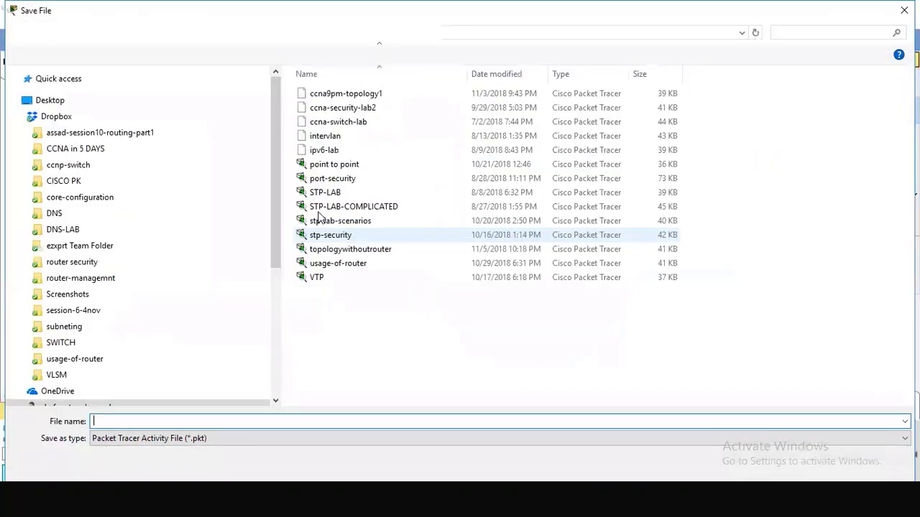
pyautogui.scroll(-4, 86, 335)
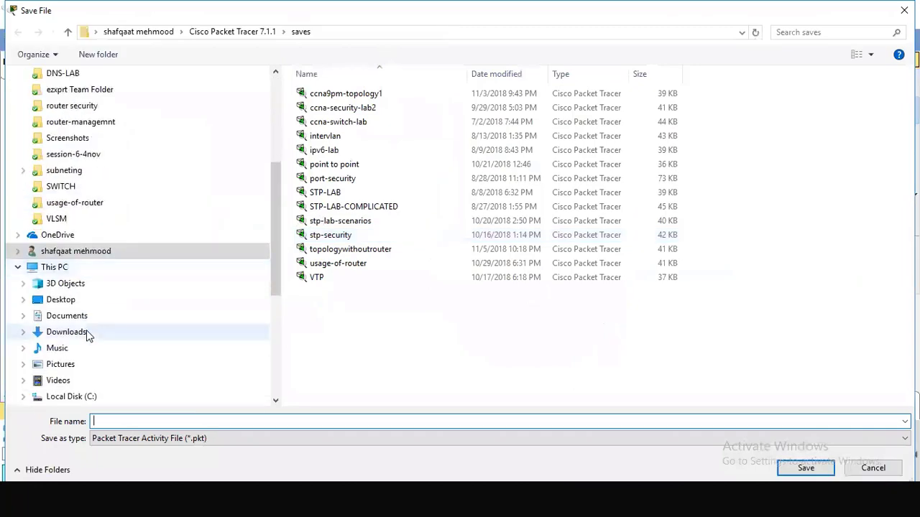
pyautogui.click(58, 319)
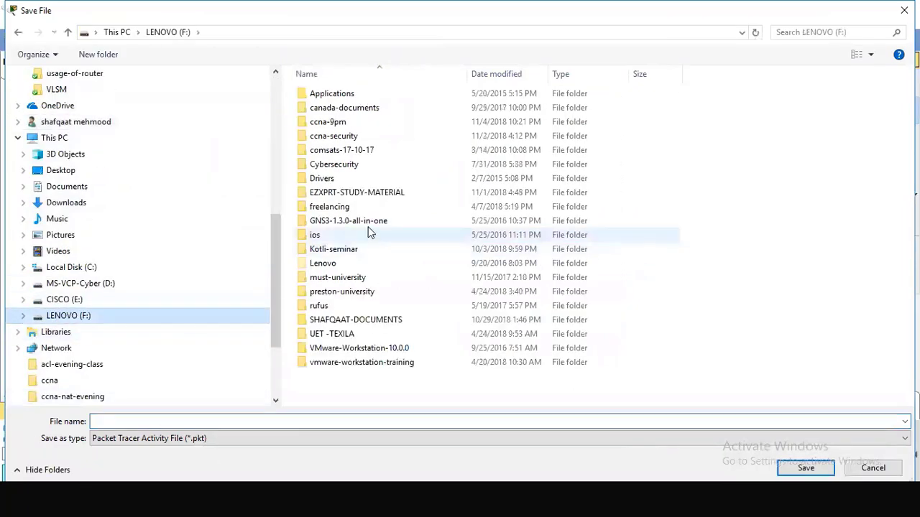
pyautogui.doubleClick(334, 121)
pyautogui.click(342, 193)
pyautogui.click(790, 471)
pyautogui.click(267, 421)
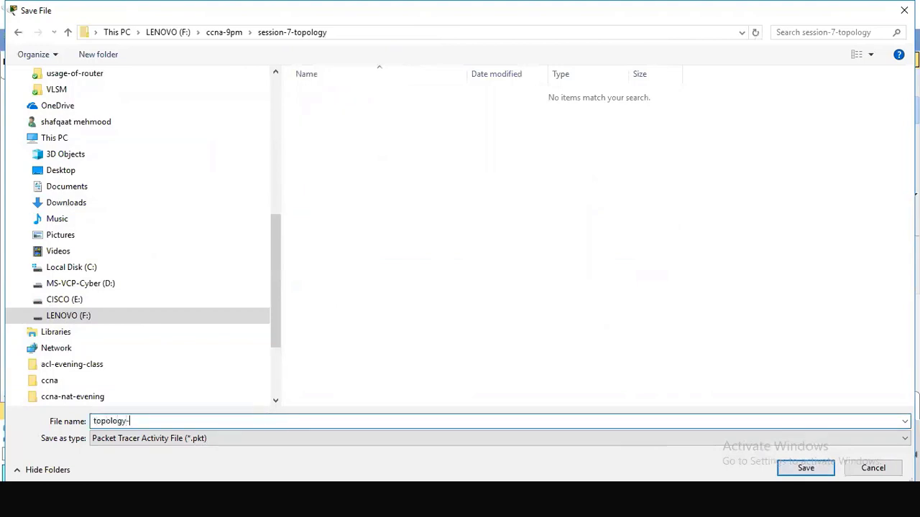
pyautogui.press('Return')
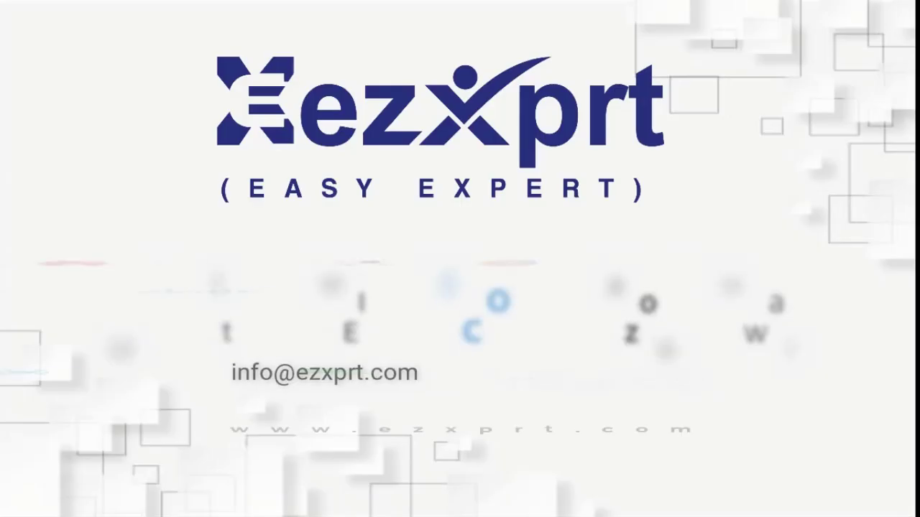